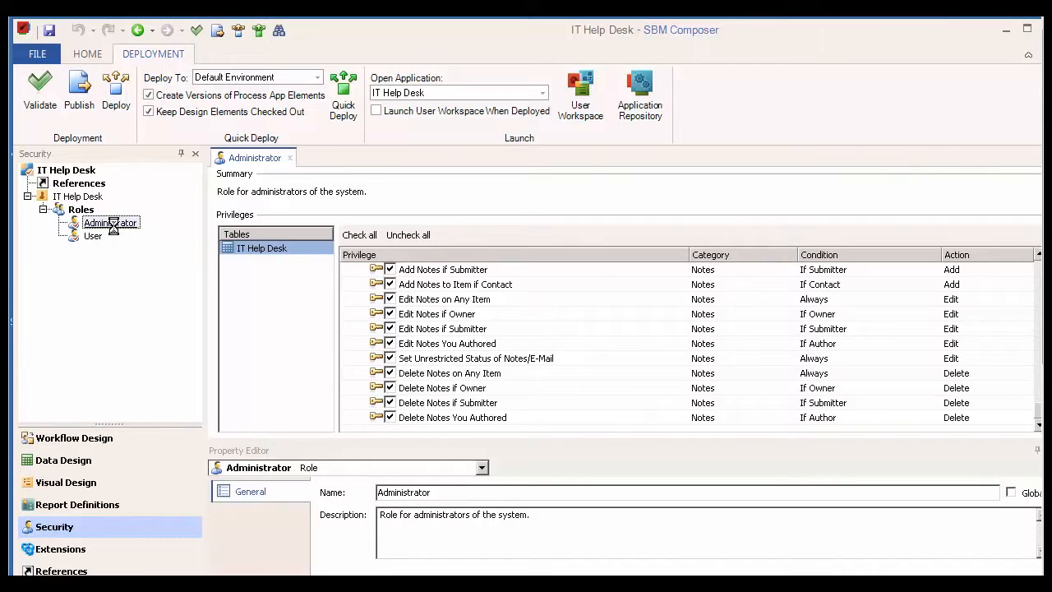
Rename the User role to IT Customers.
click(92, 236)
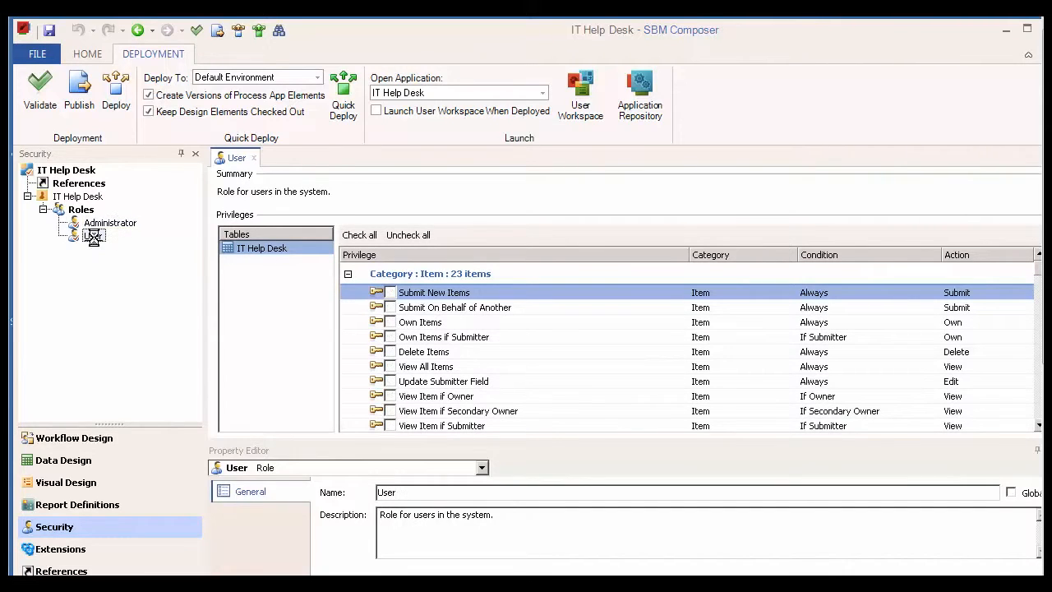
right_click(92, 236)
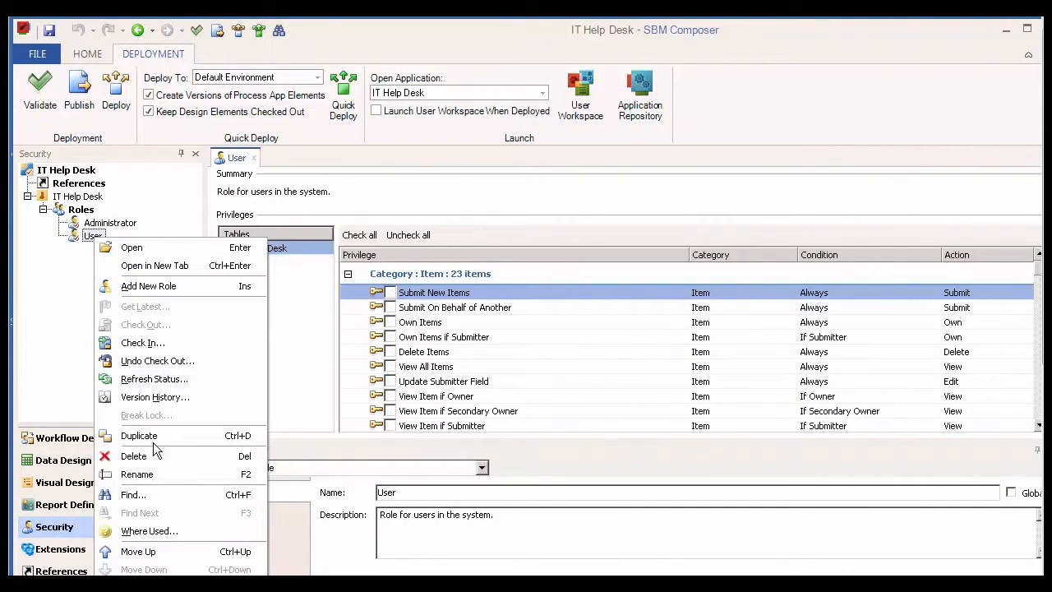
click(160, 480)
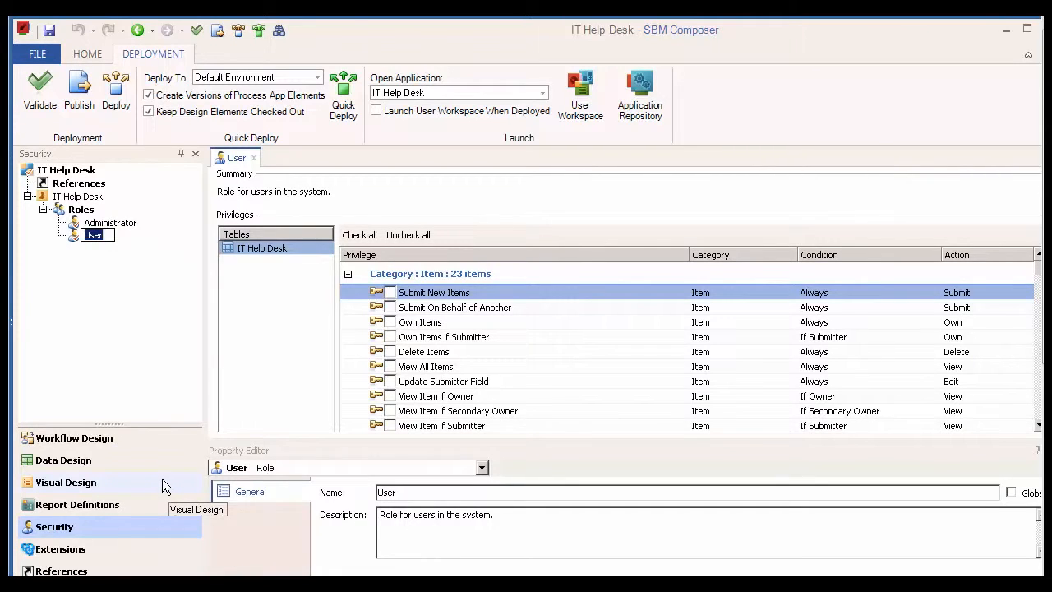
text(IT Customers)
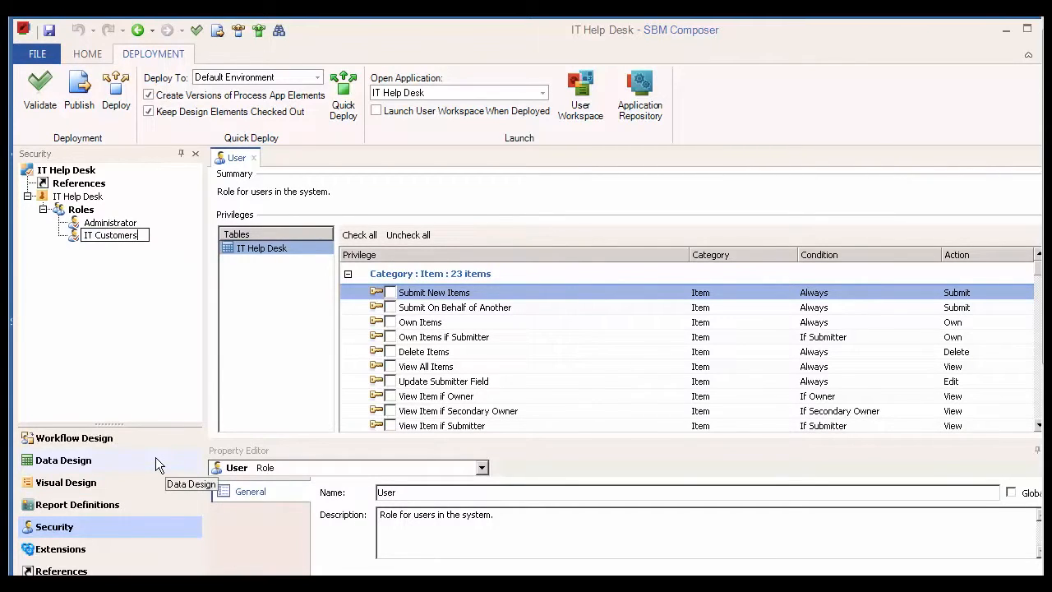
key(Return)
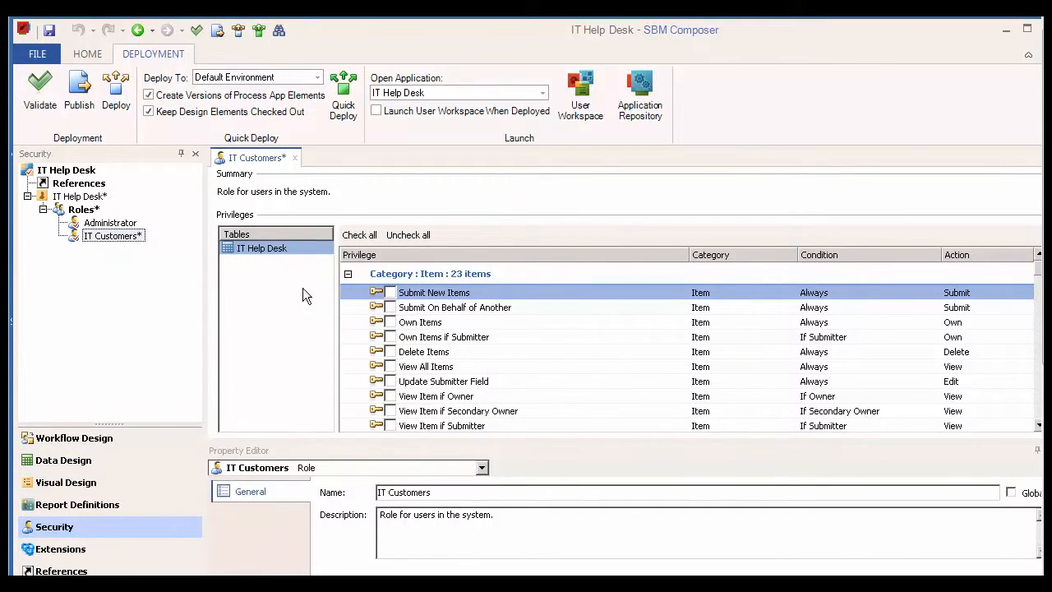
Collapse all privilege categories of the IT Customers role, from Item through Notes.
click(347, 275)
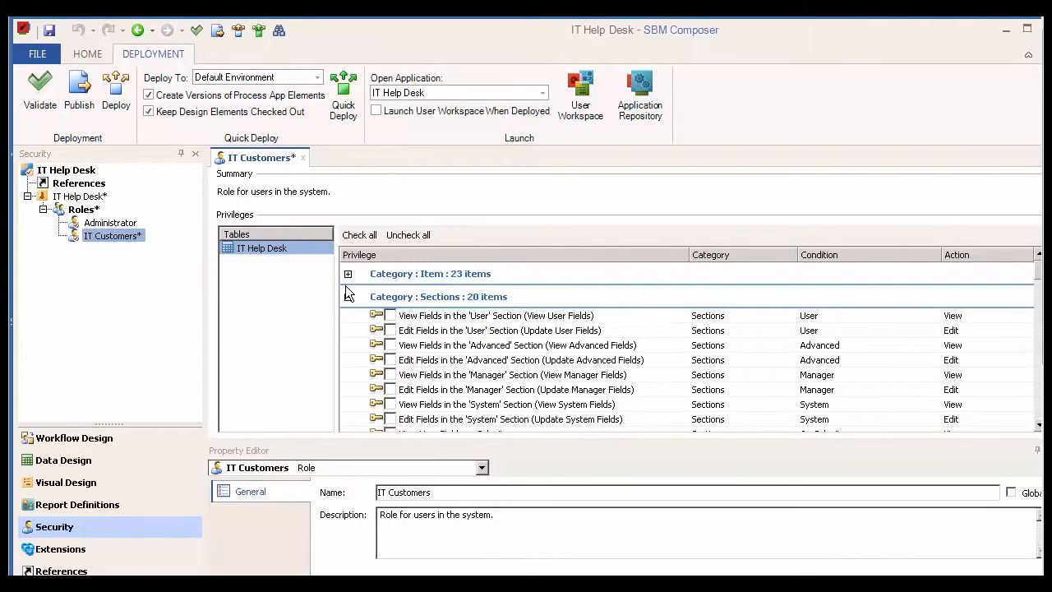
click(347, 296)
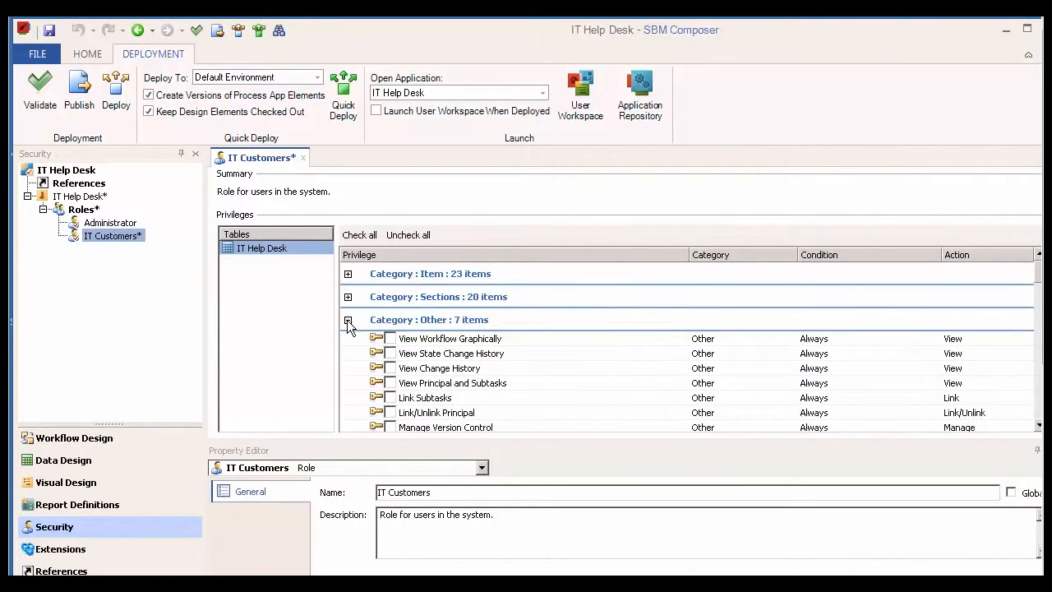
click(347, 320)
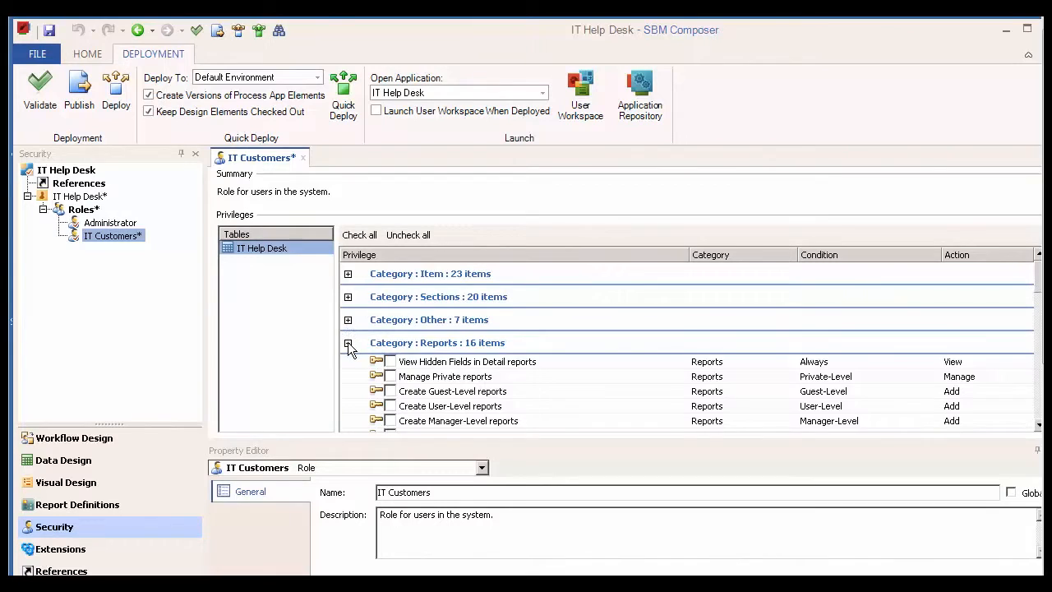
click(348, 342)
click(348, 367)
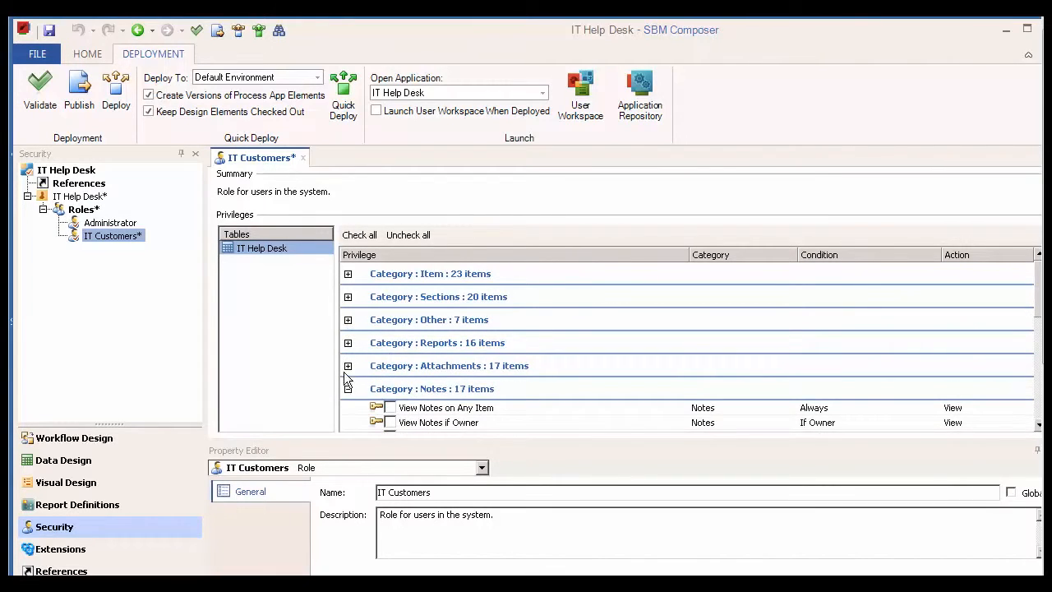
click(348, 389)
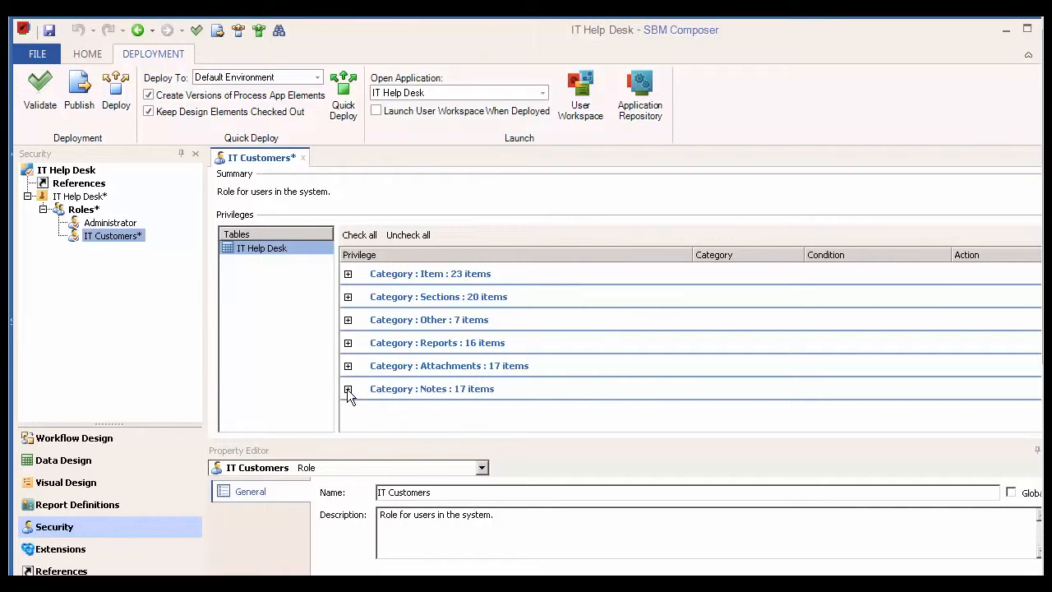
Grant the IT Customers role the item privileges Submit New Items, View Item if Submitter and Update Item if Submitter.
click(348, 274)
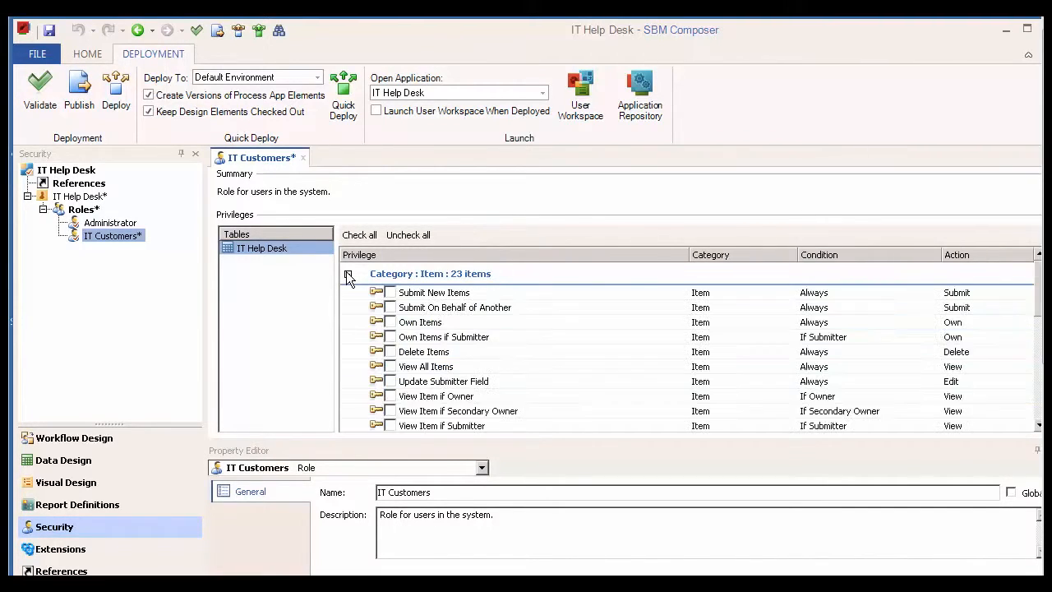
click(390, 292)
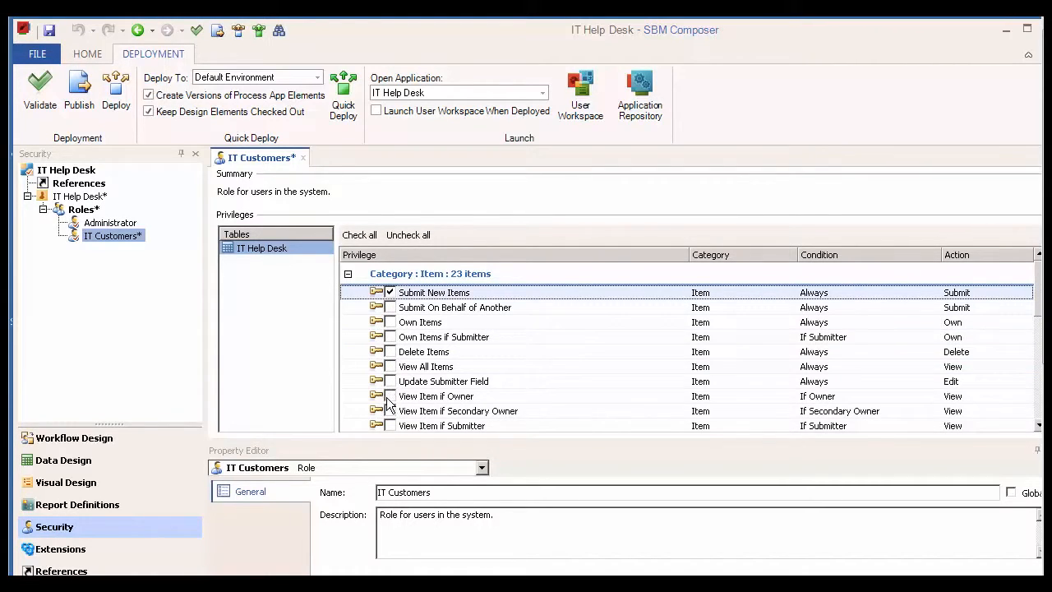
click(392, 424)
scroll(391, 429, down, 2)
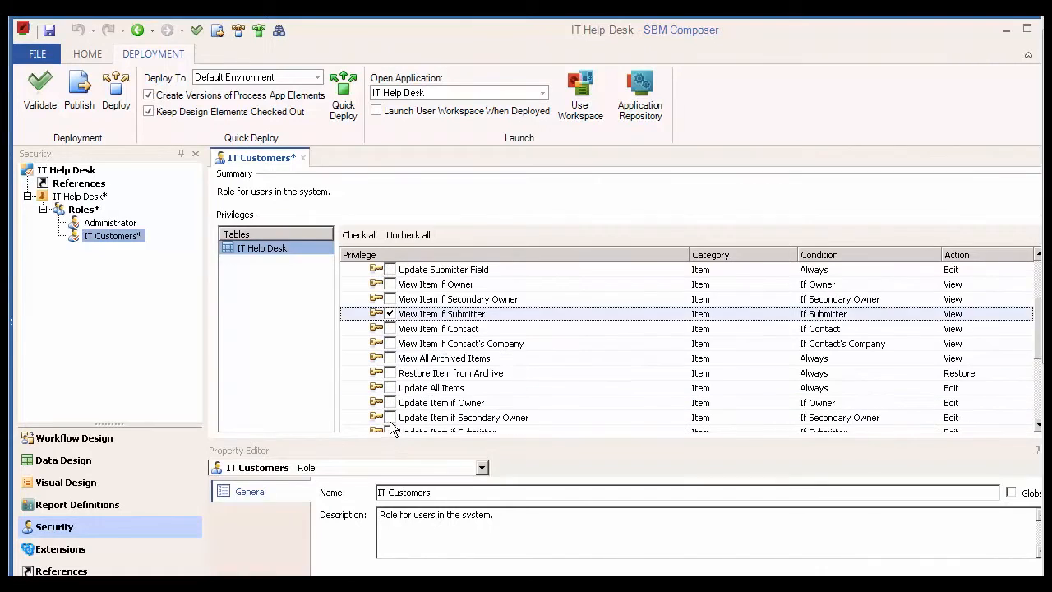
scroll(391, 423, down, 1)
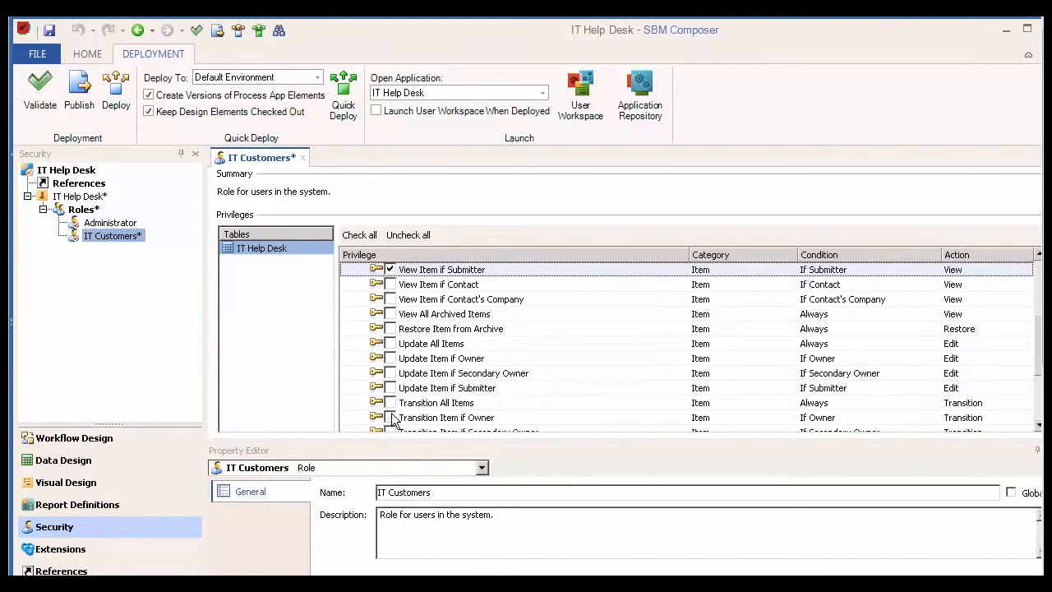
click(389, 387)
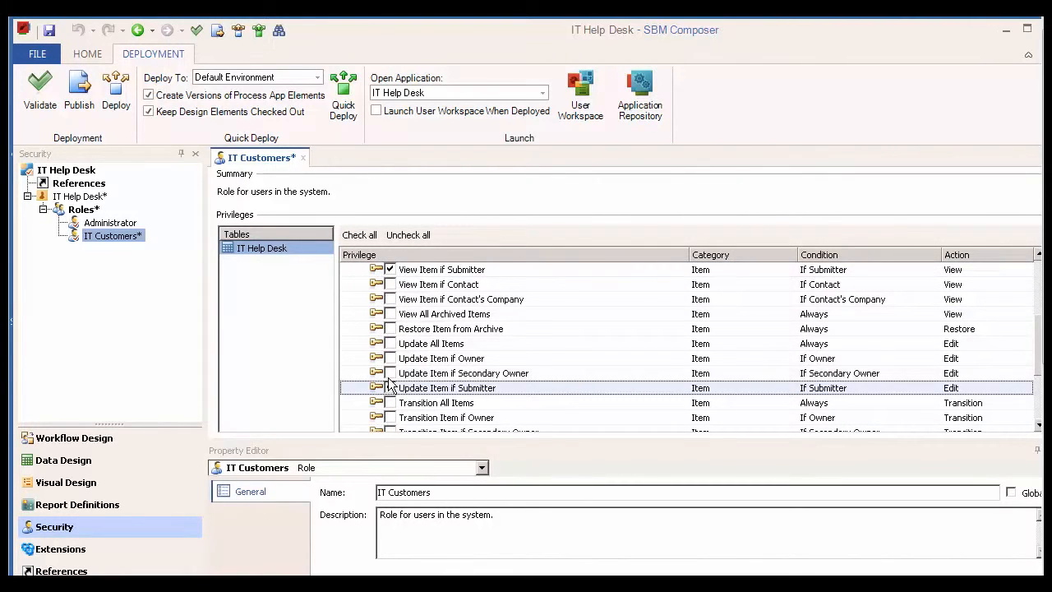
click(390, 387)
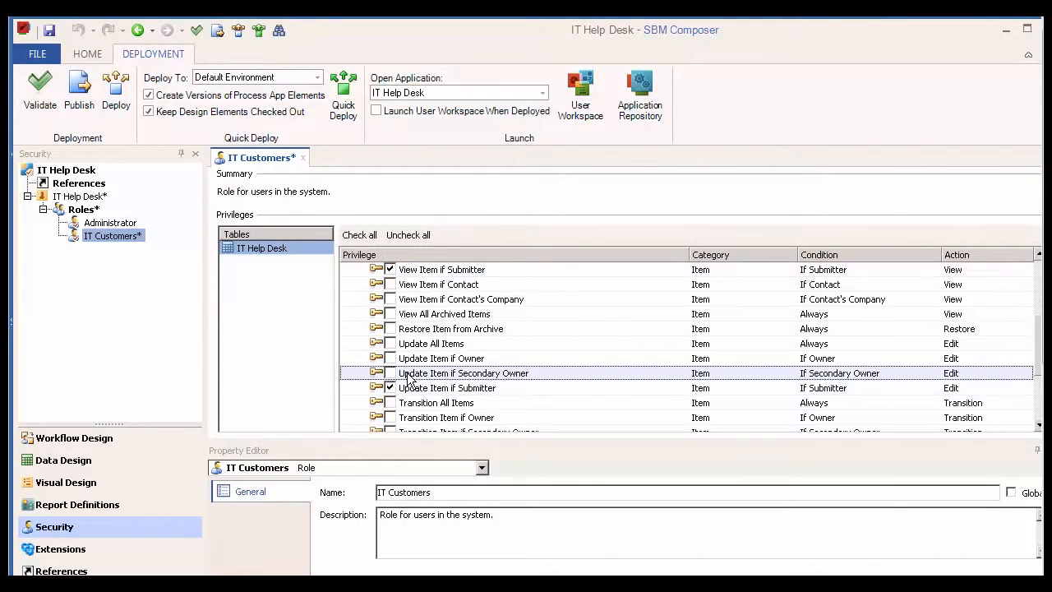
scroll(409, 378, up, 4)
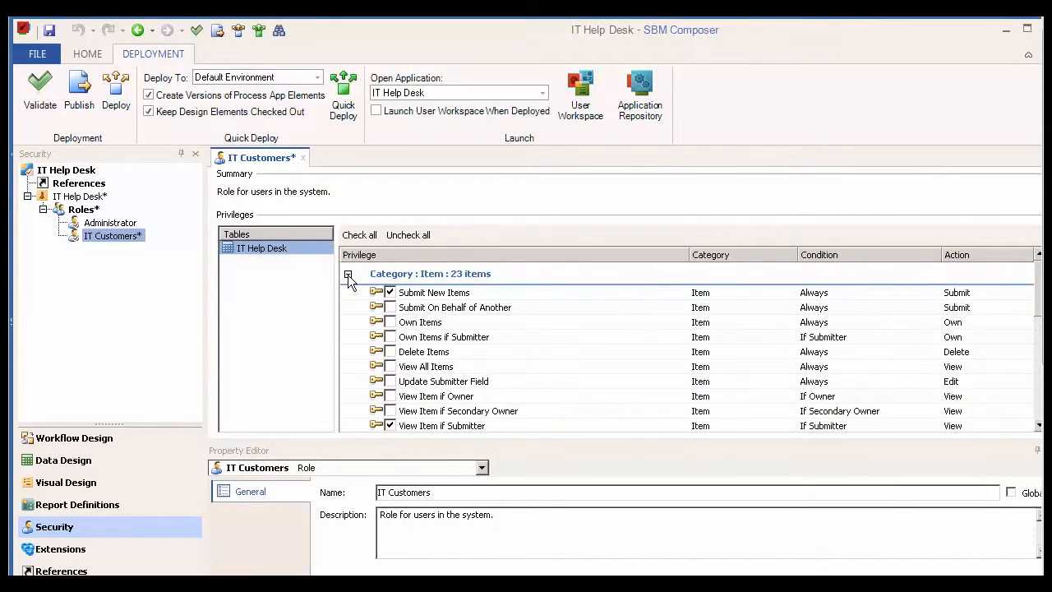
click(348, 275)
Grant the IT Customers role the Sections privileges to view and edit fields in the 'User' section.
click(348, 297)
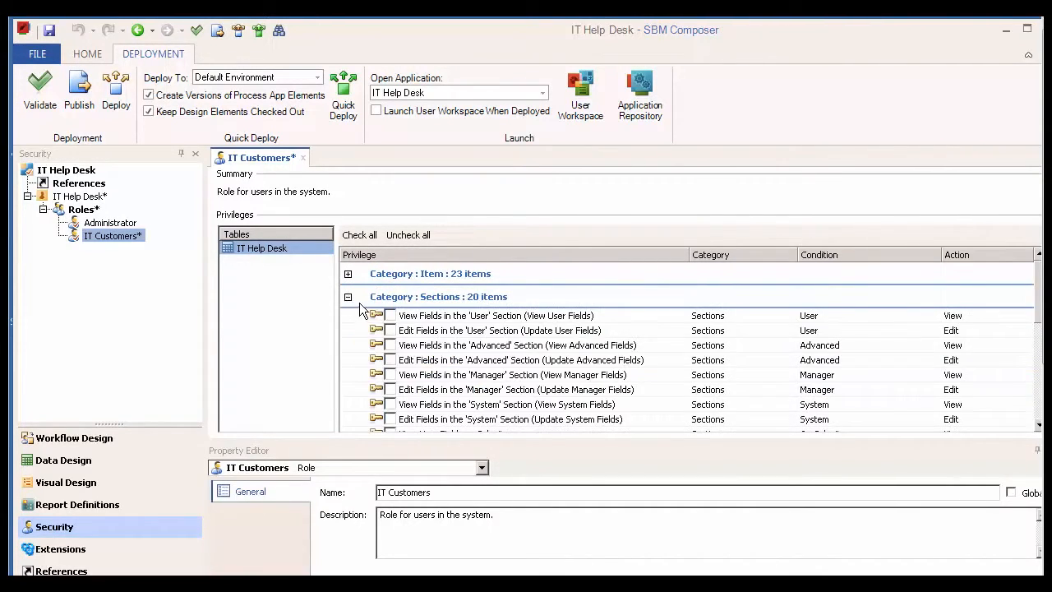
click(391, 317)
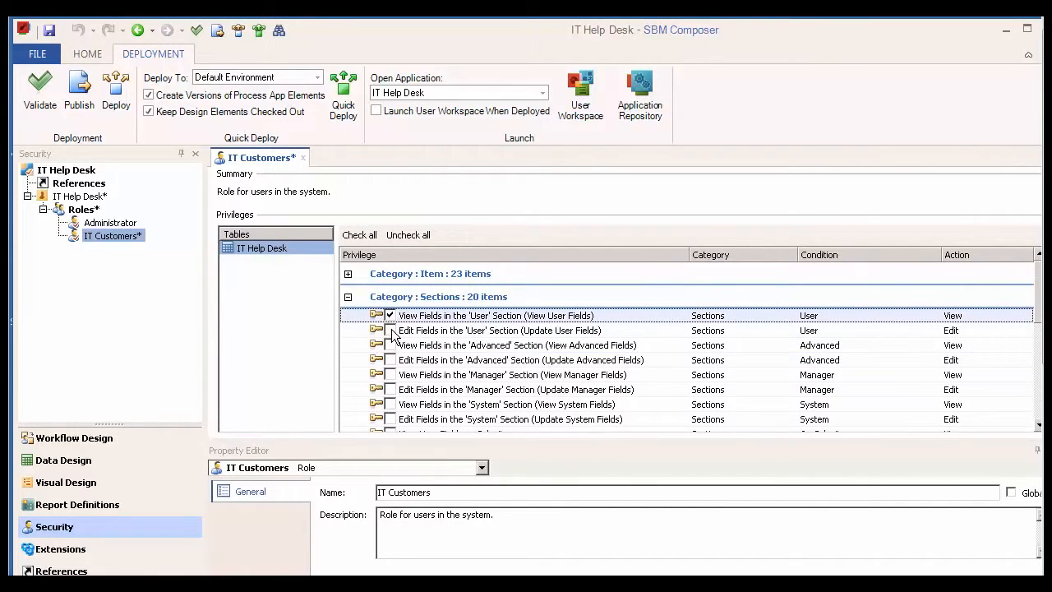
click(391, 331)
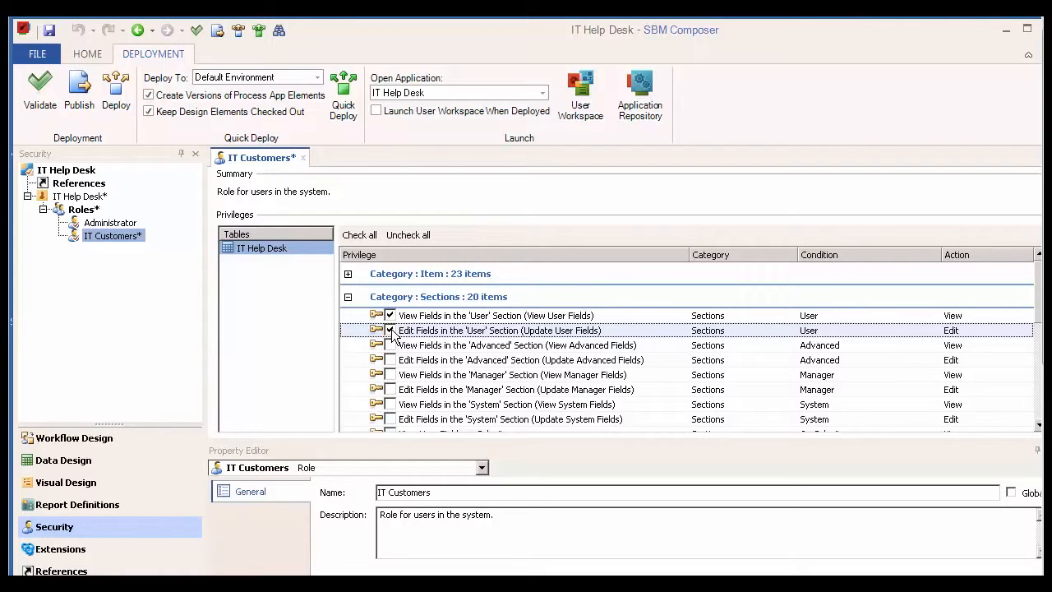
click(348, 298)
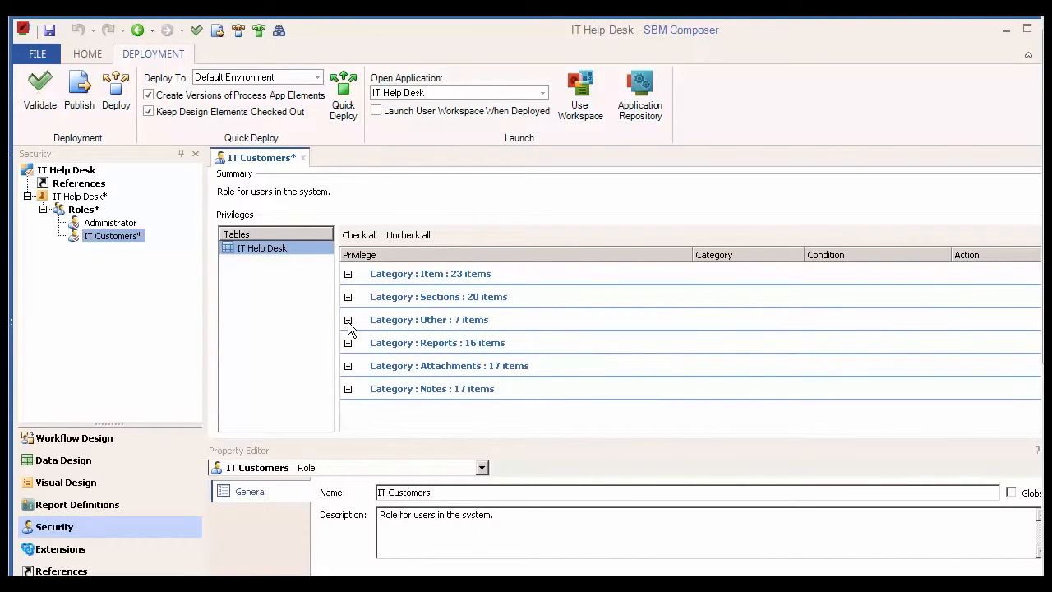
Enable View Change History, View State Change History and View Workflow Graphically in the role's Other privileges.
click(347, 320)
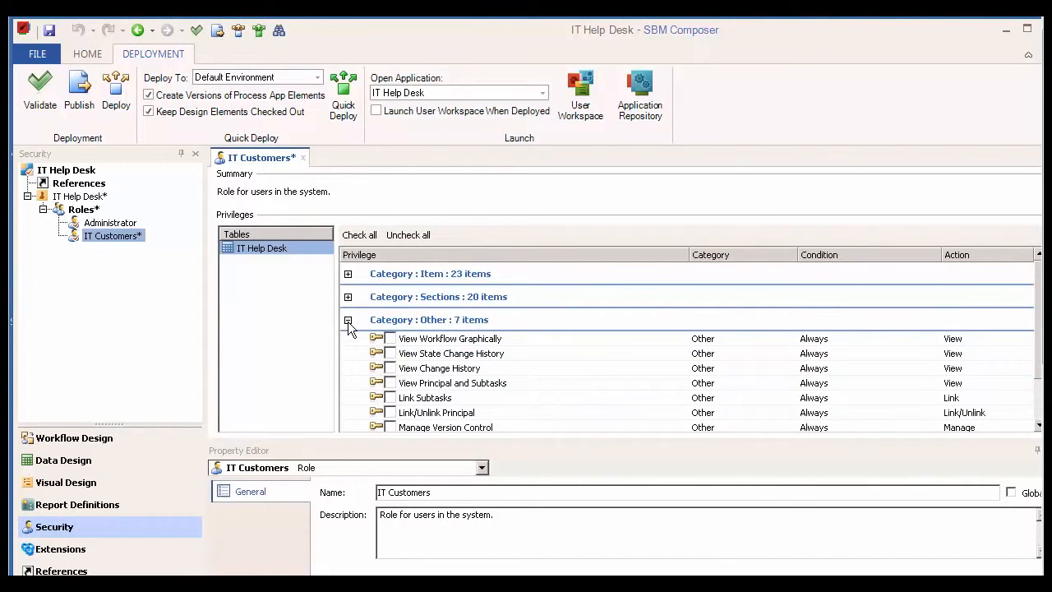
click(390, 368)
click(391, 354)
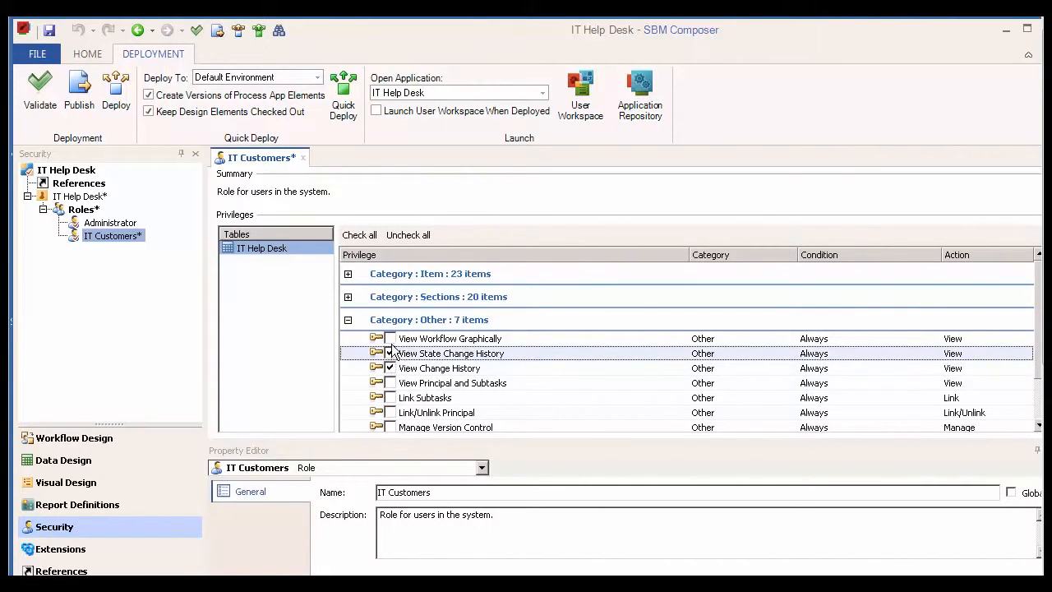
click(391, 339)
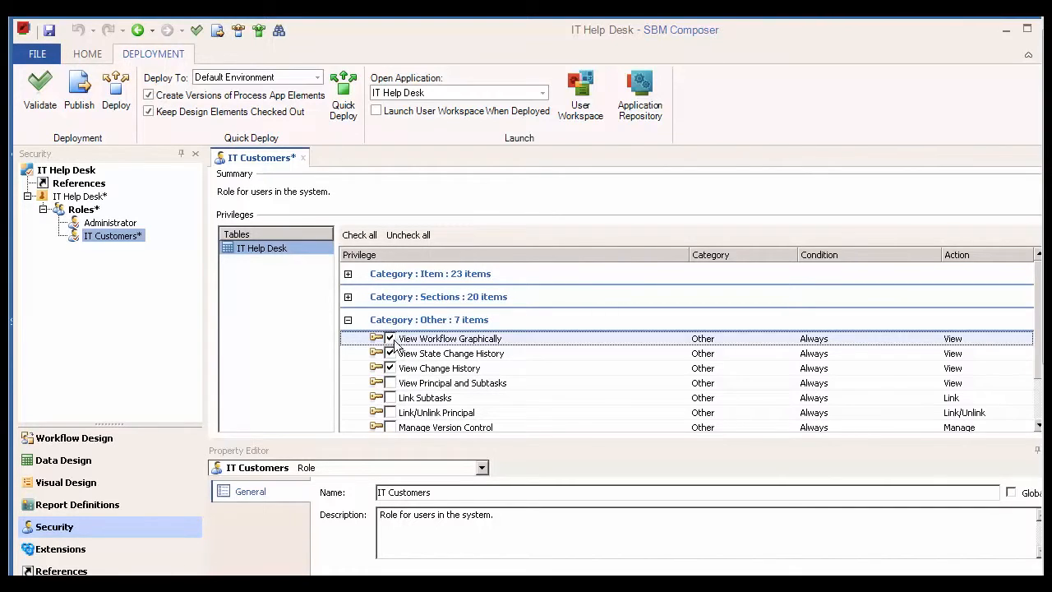
click(348, 320)
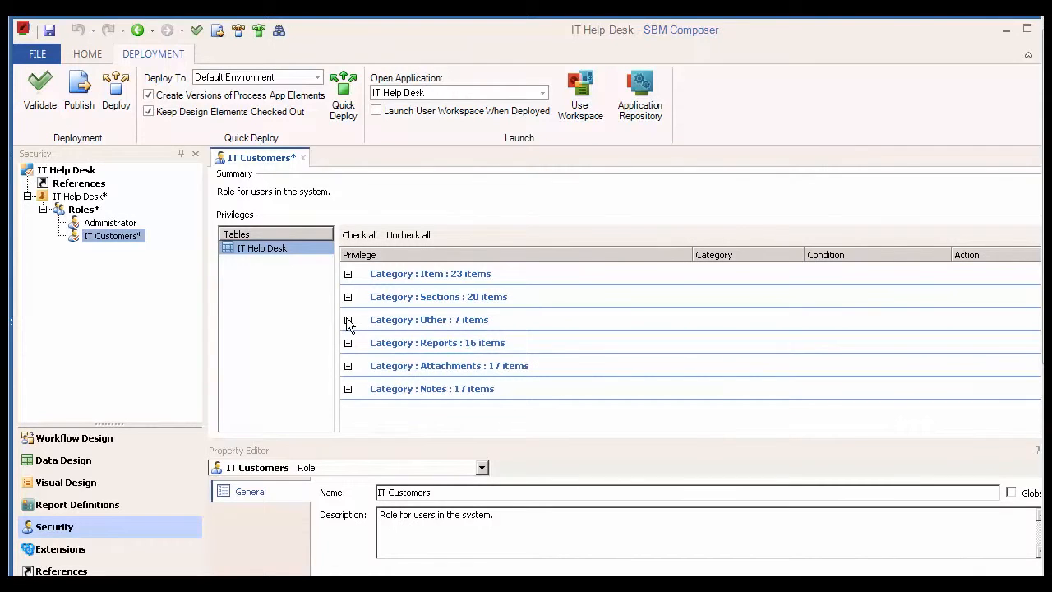
Enable Manage Private reports and Run Guest-Level reports in the role's Reports privileges.
click(348, 343)
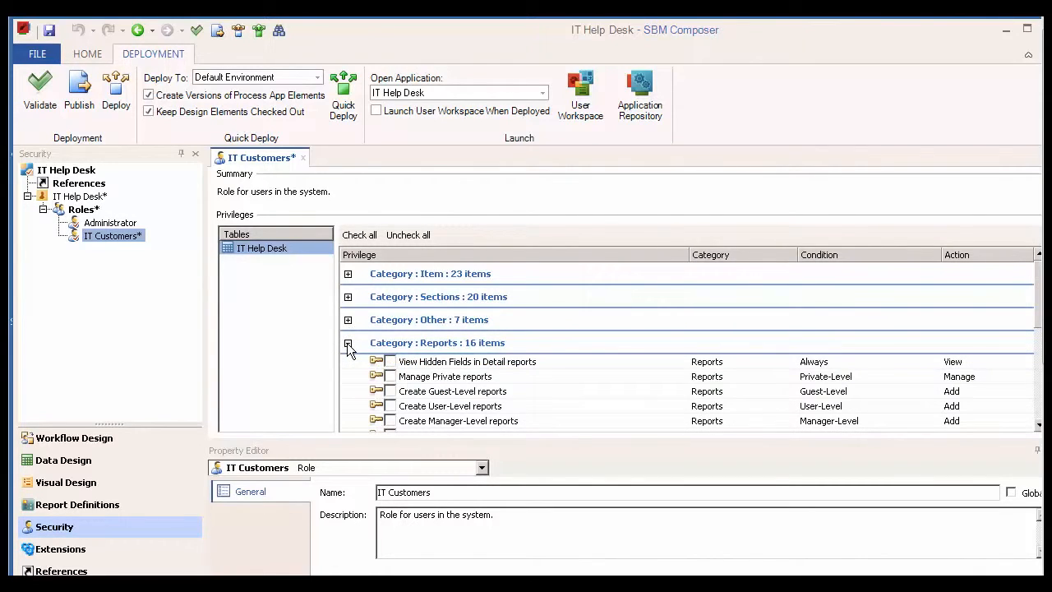
click(391, 377)
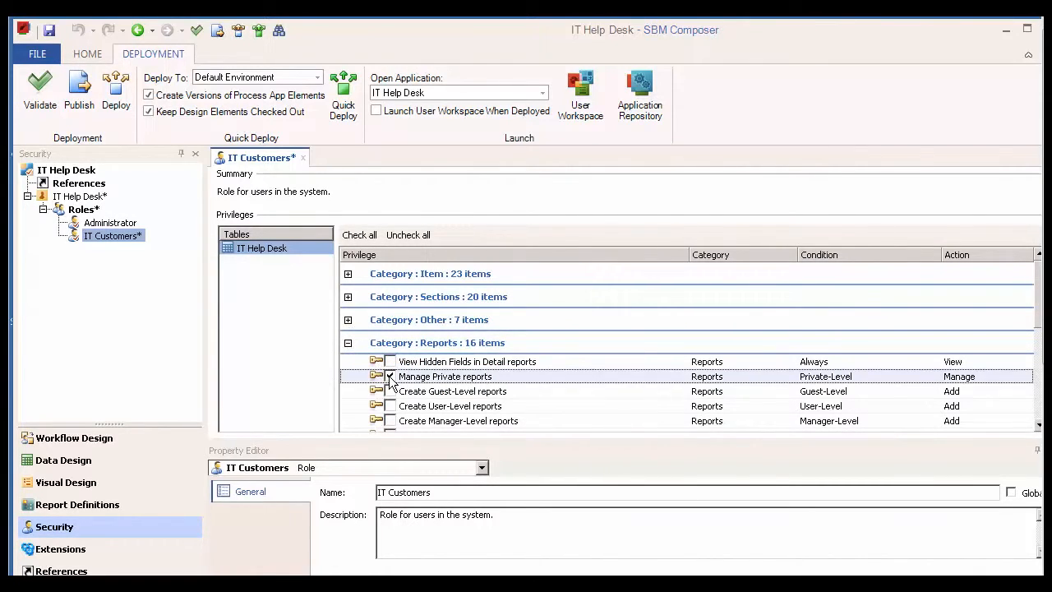
scroll(391, 378, down, 2)
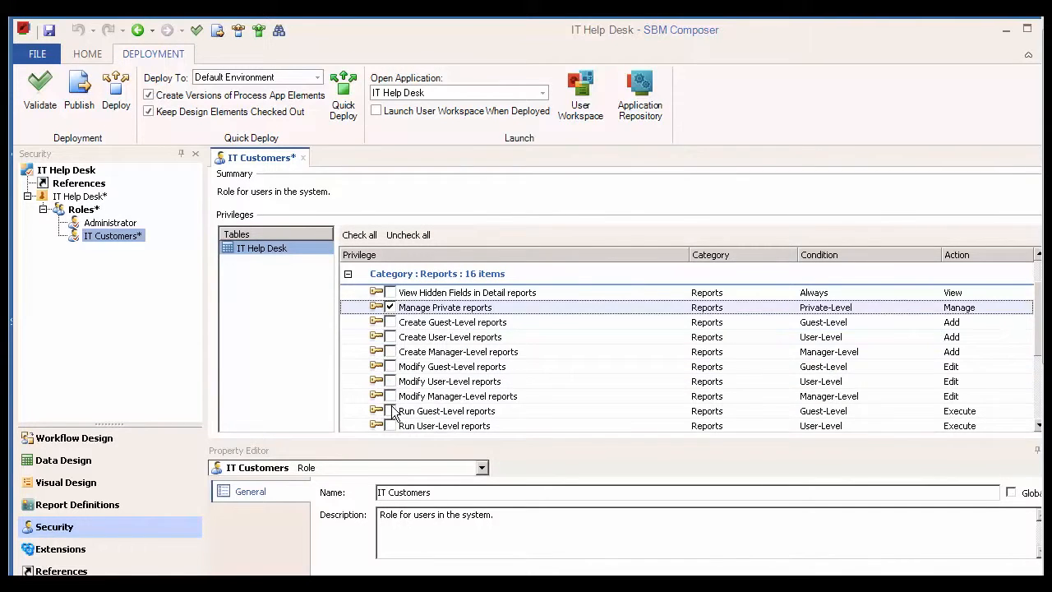
click(391, 412)
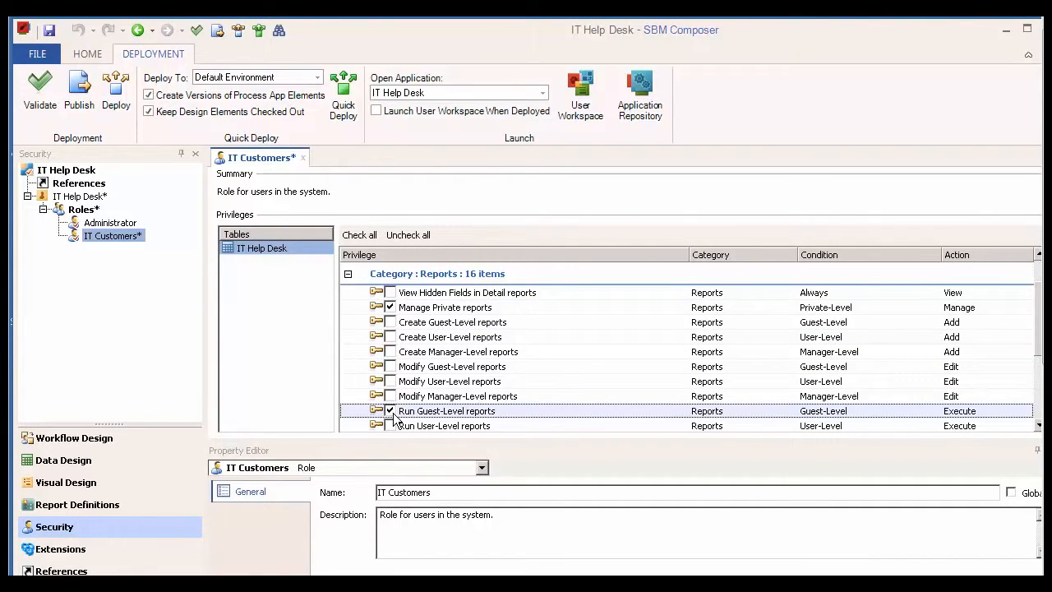
click(348, 274)
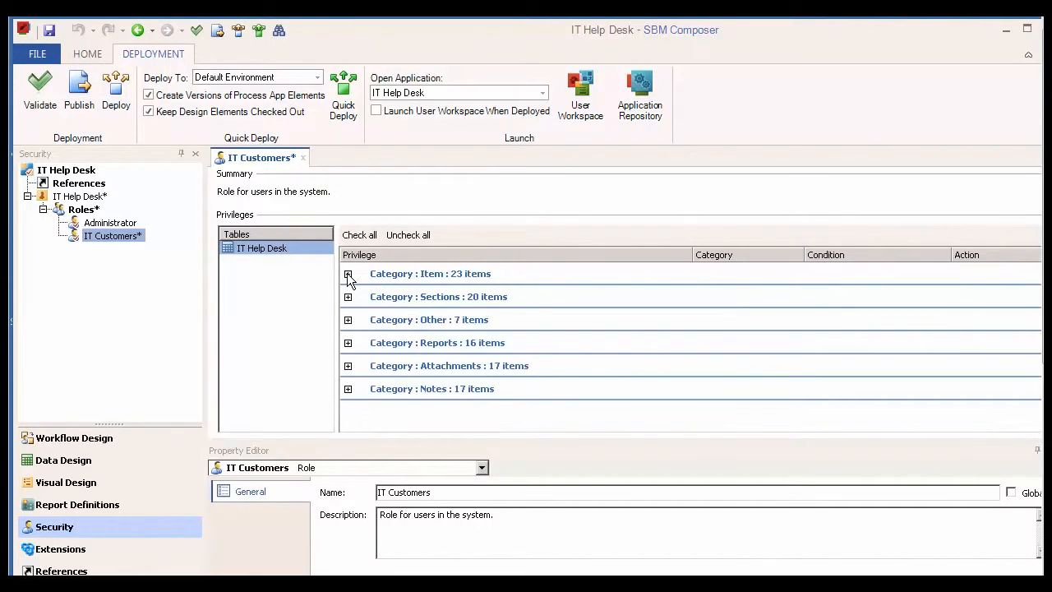
Enable View, Add and Edit Attachments if Submitter in the role's Attachments privileges.
click(348, 366)
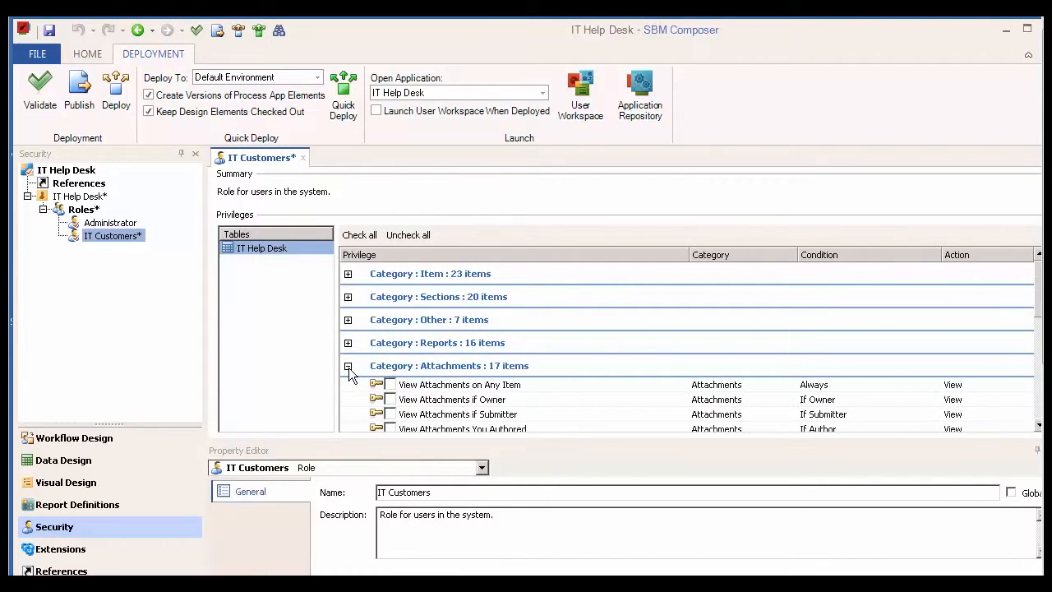
click(391, 414)
scroll(394, 411, down, 1)
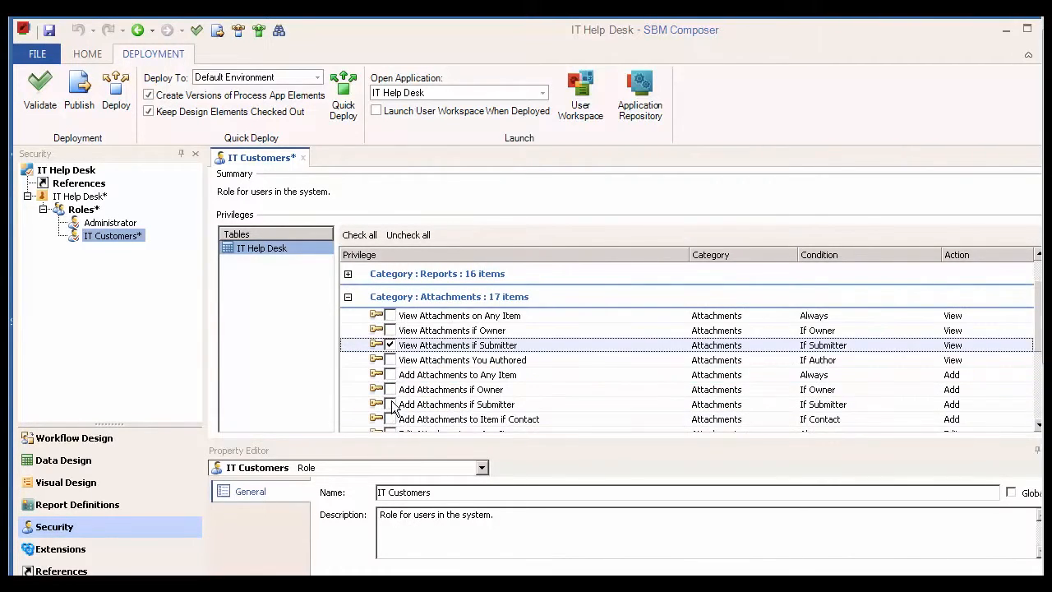
click(389, 404)
scroll(393, 406, down, 1)
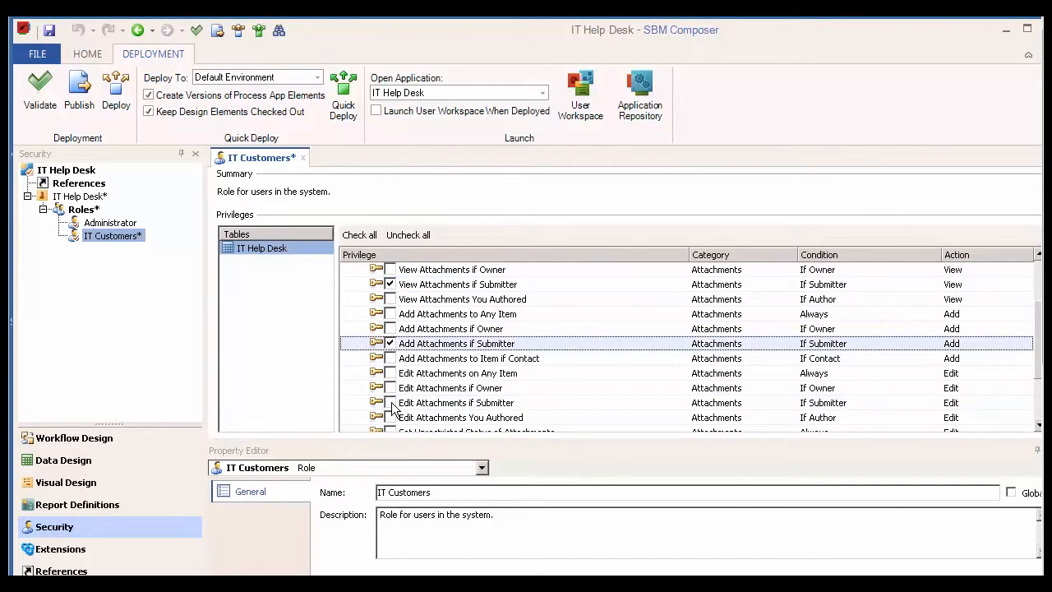
click(392, 403)
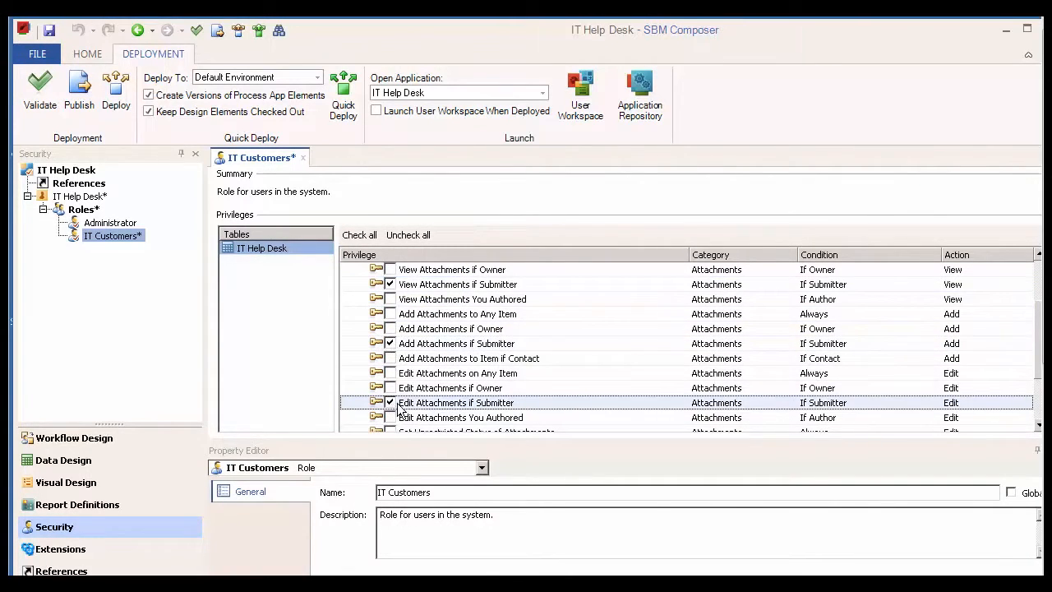
scroll(383, 397, up, 3)
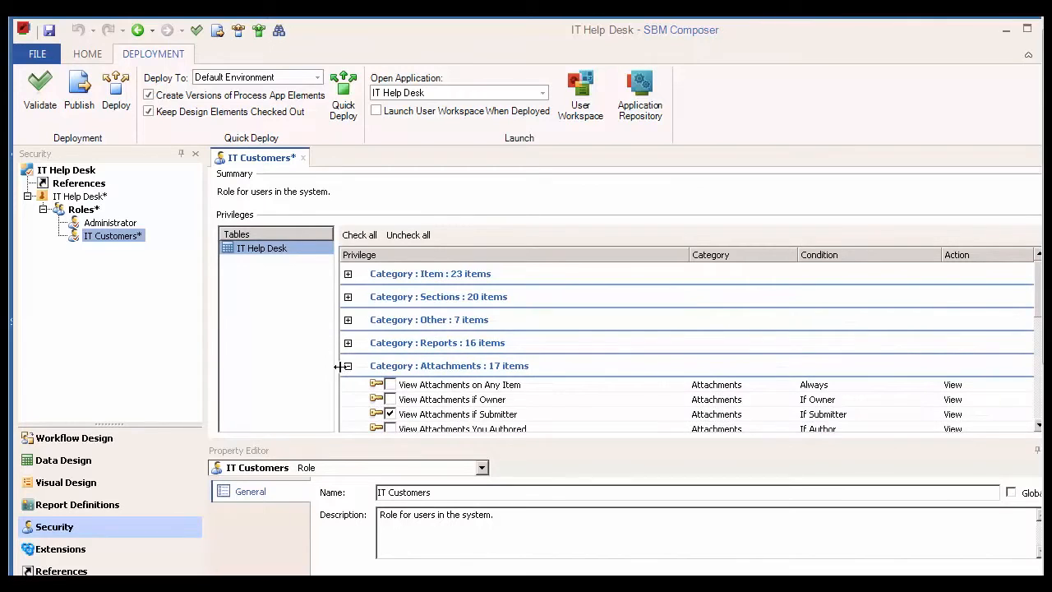
Enable View Notes if Submitter and Add Notes if Submitter in the IT Customers role's Notes privileges, and save the changes.
click(346, 367)
click(348, 388)
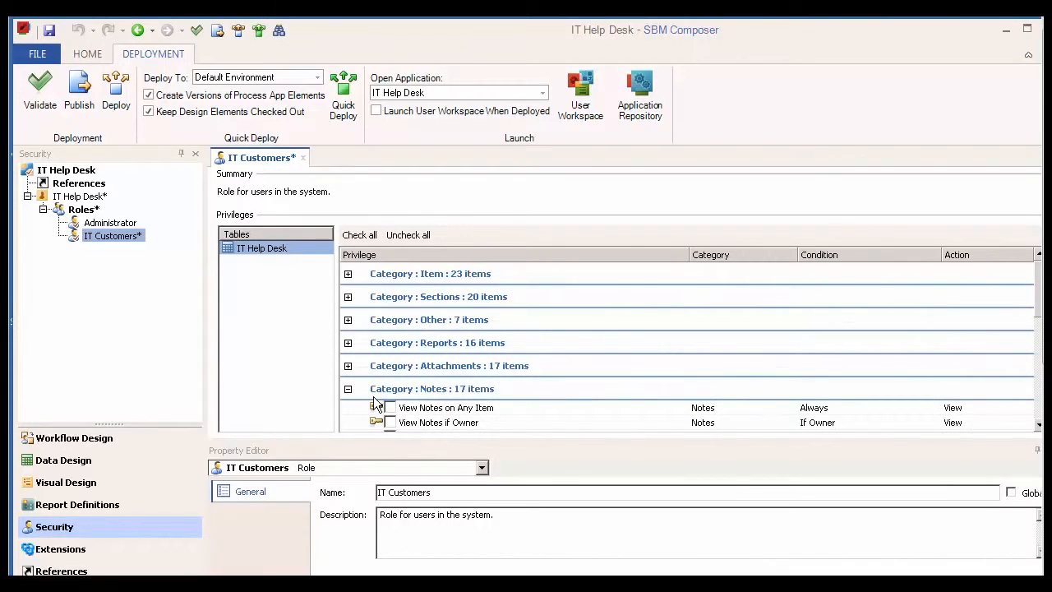
scroll(389, 397, down, 1)
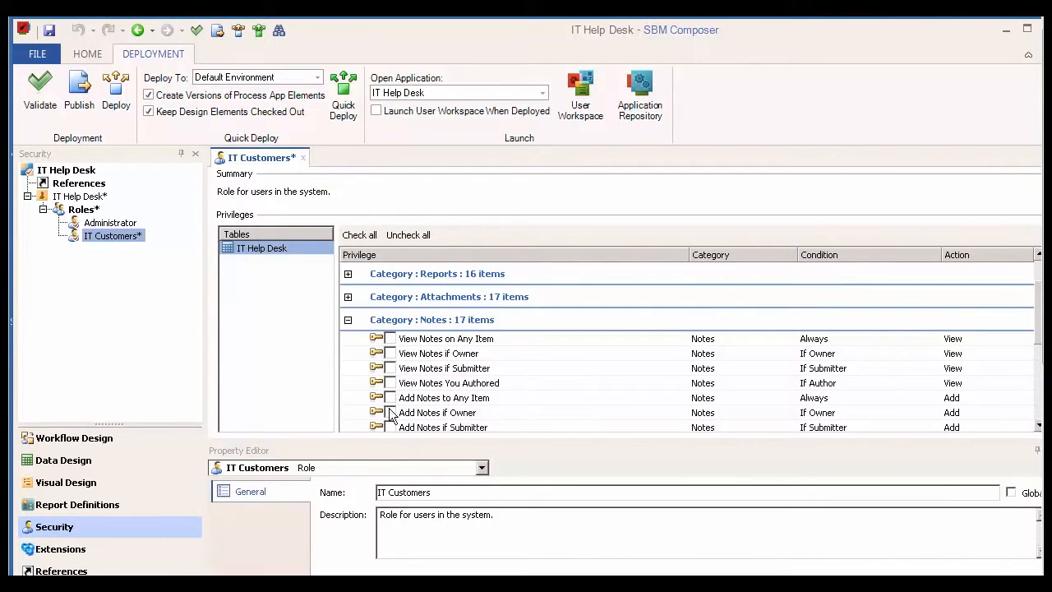
click(391, 428)
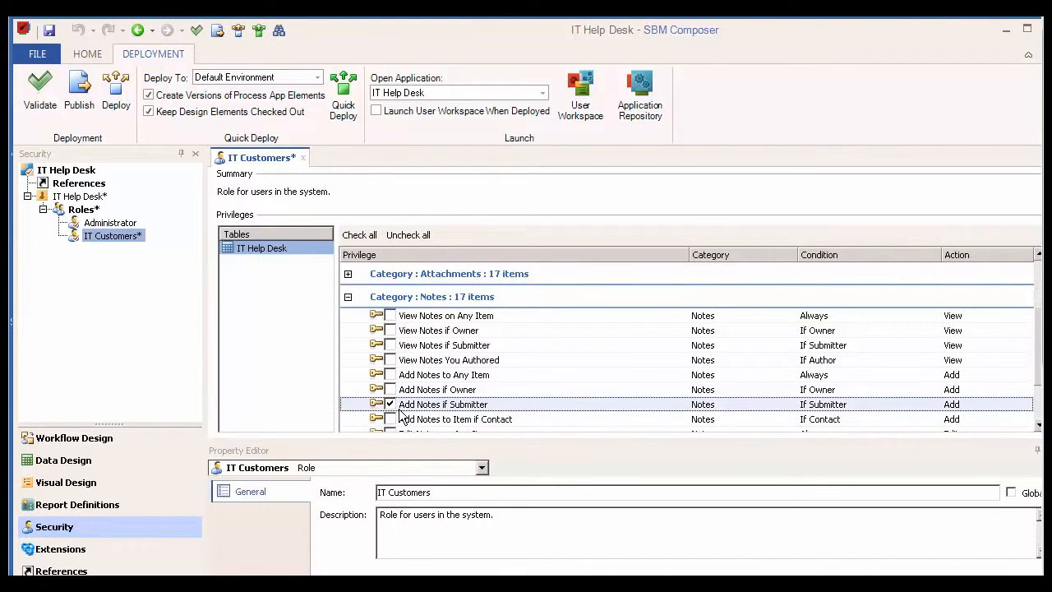
scroll(400, 415, down, 1)
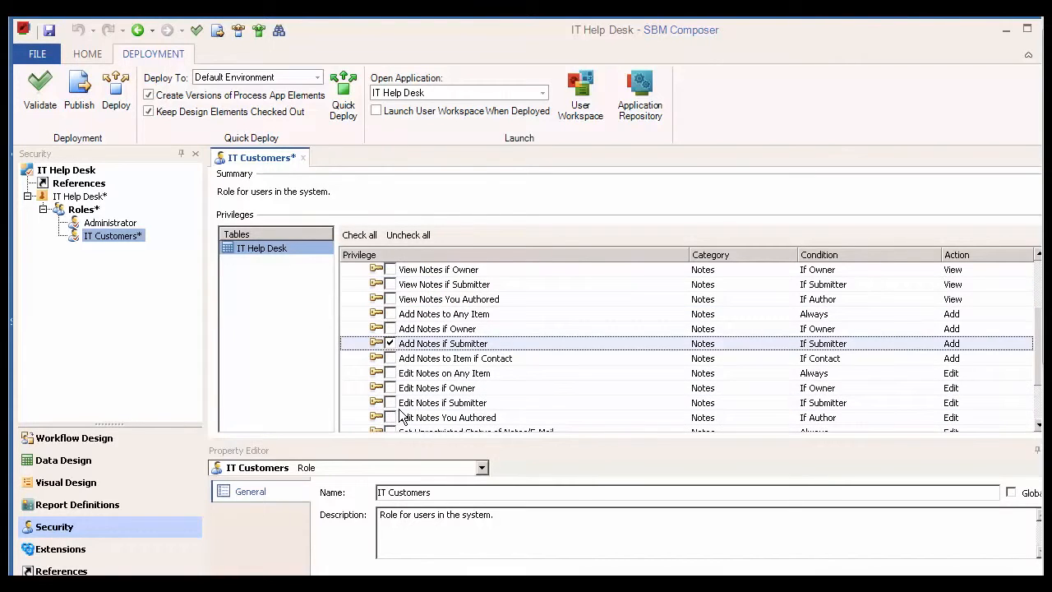
click(390, 284)
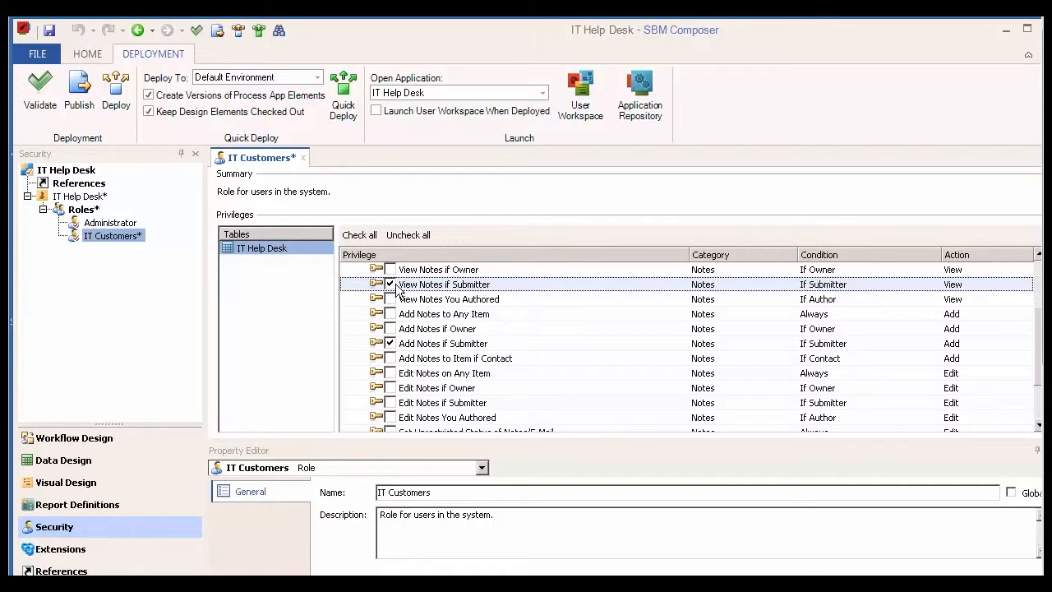
key(ctrl+s)
Add a new role to the IT Help Desk application and name it IT Technicians.
right_click(82, 214)
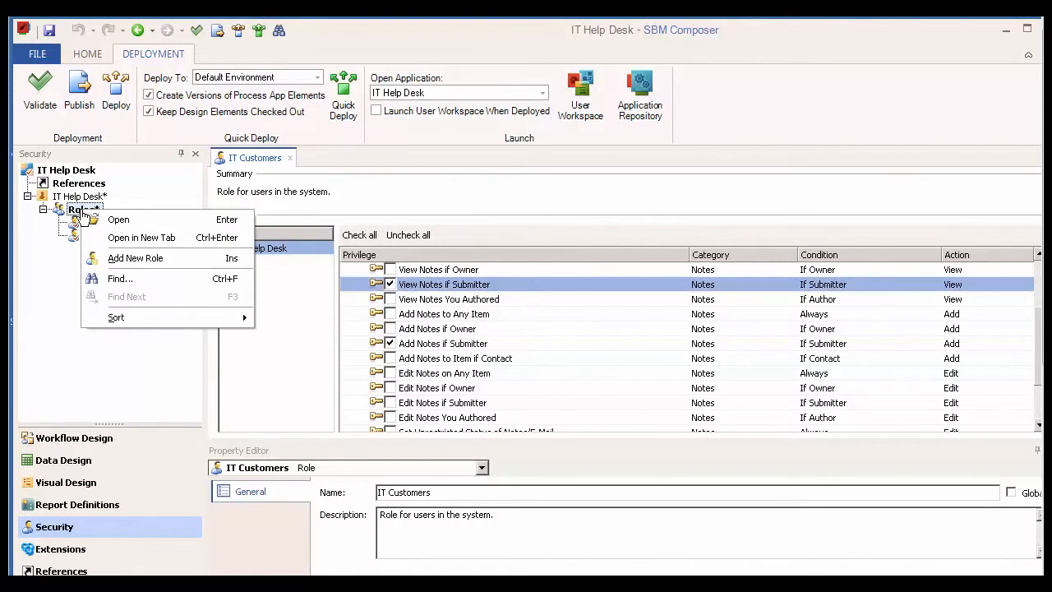
click(130, 258)
right_click(93, 251)
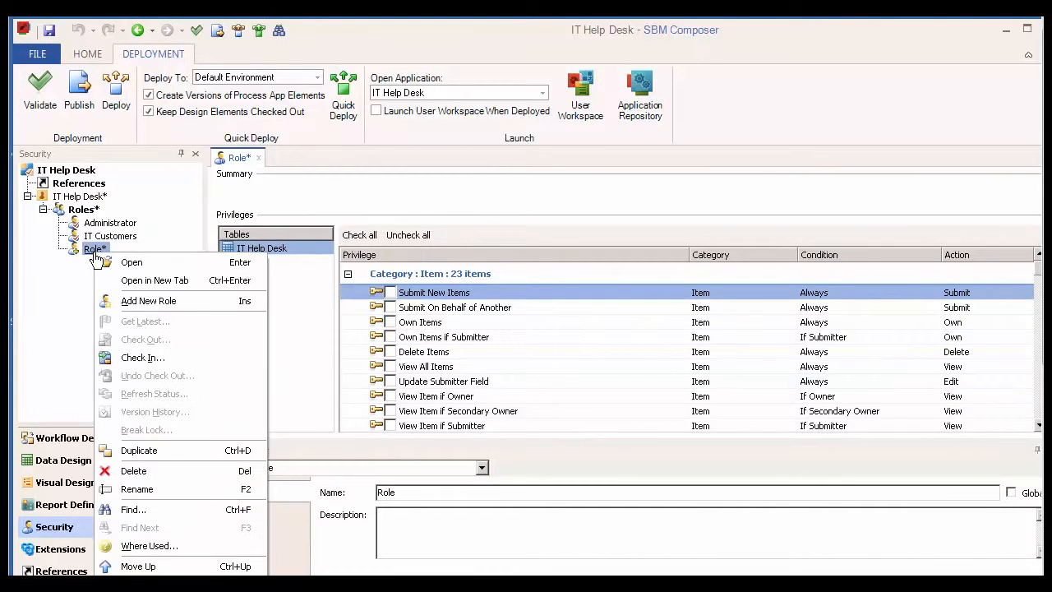
click(188, 493)
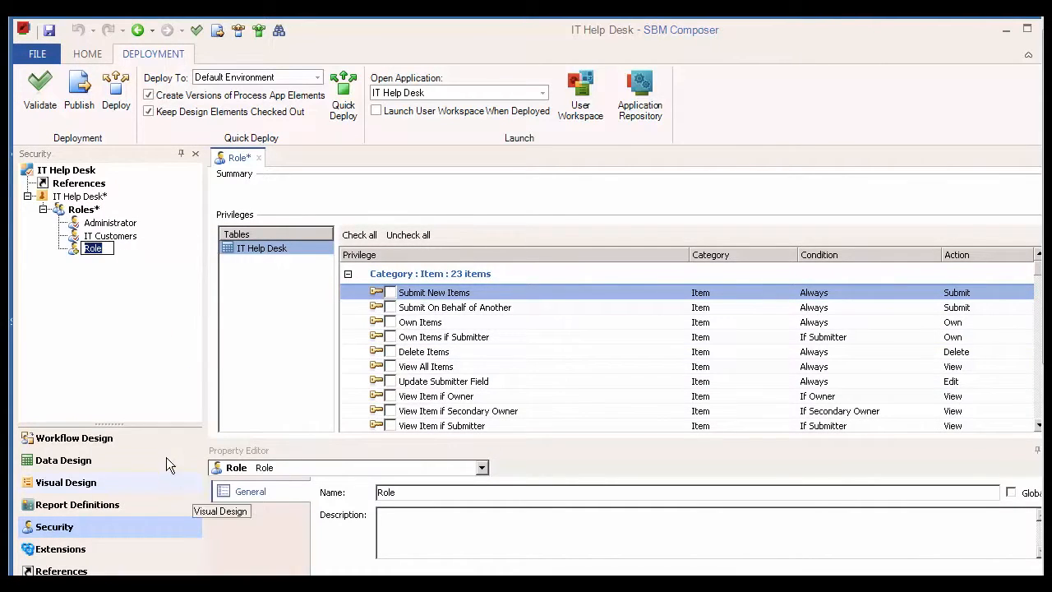
text(IT Technicians)
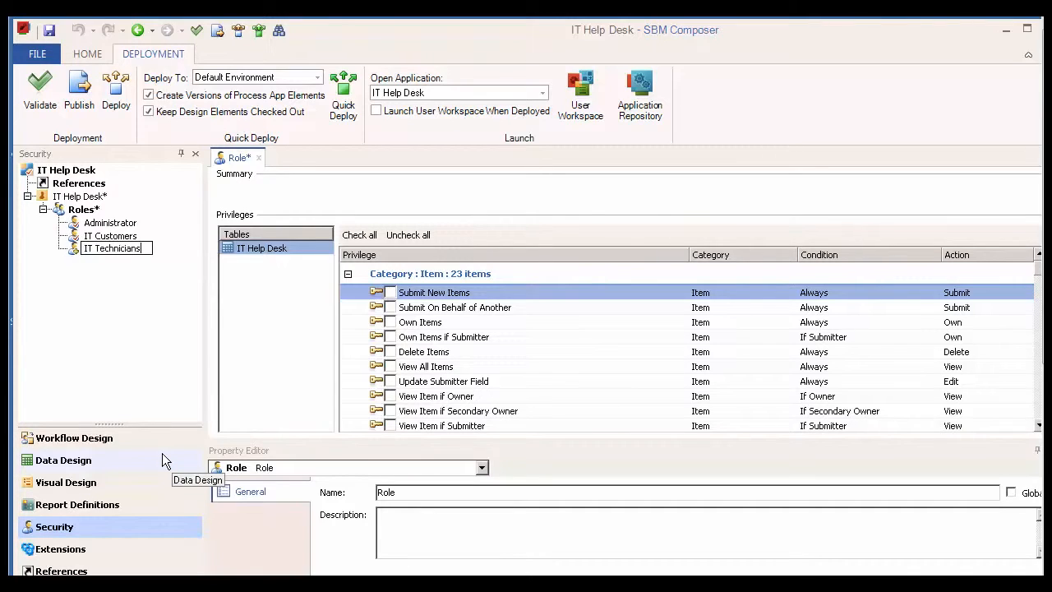
key(Return)
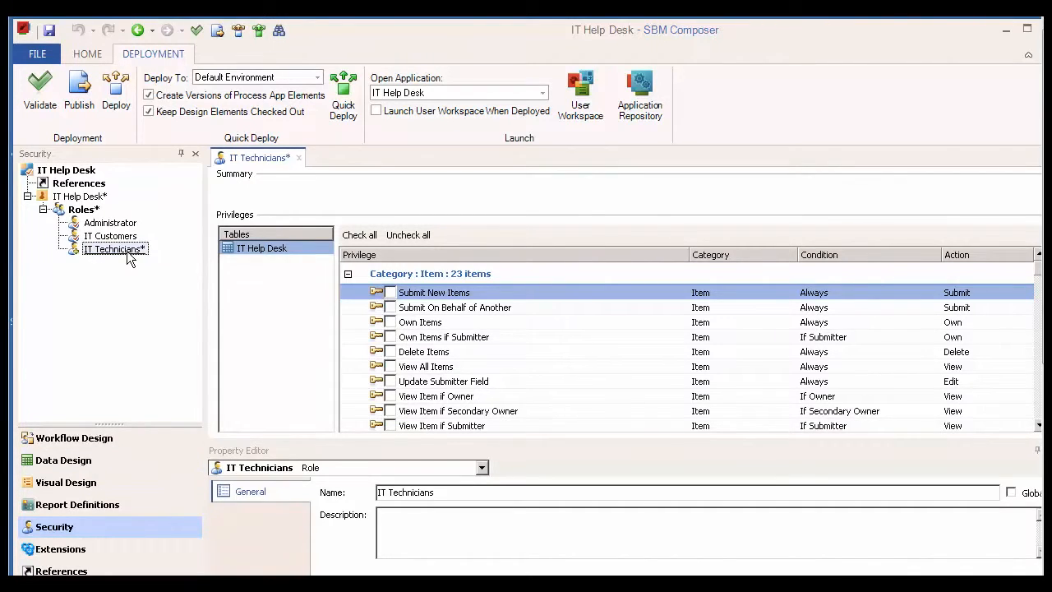
Enable Submit New Items, Own Items, View All Items, Update All Items and Transition All Items in the IT Technicians role's Item privileges.
click(390, 292)
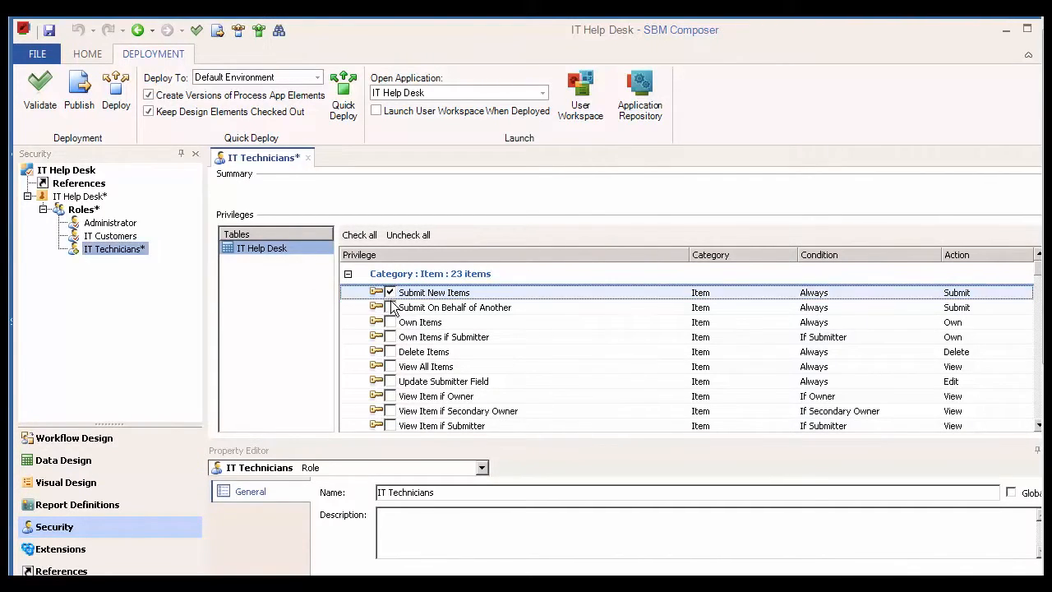
click(392, 323)
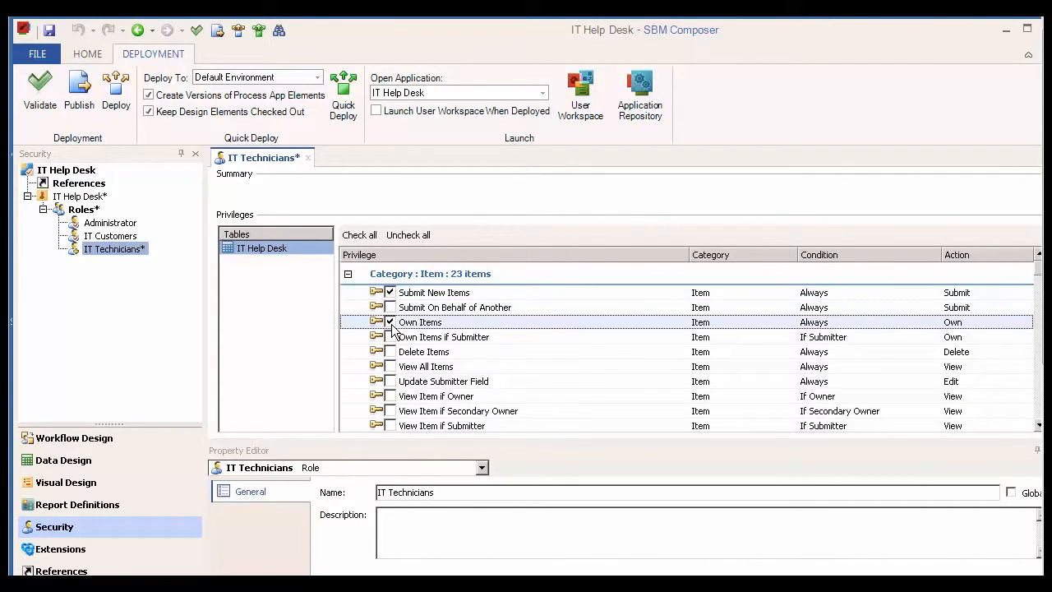
click(391, 366)
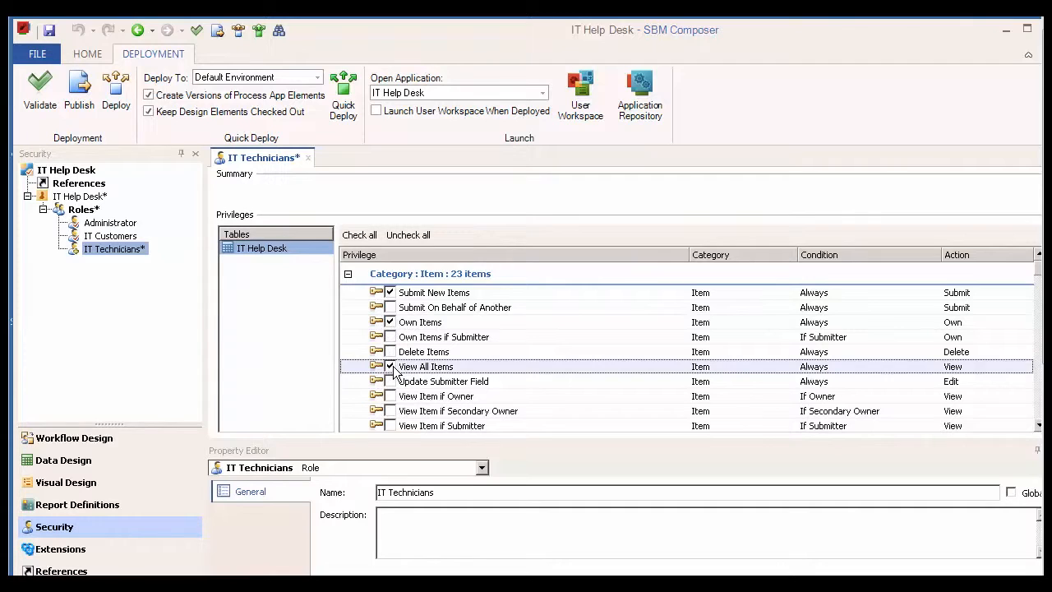
scroll(396, 382, down, 2)
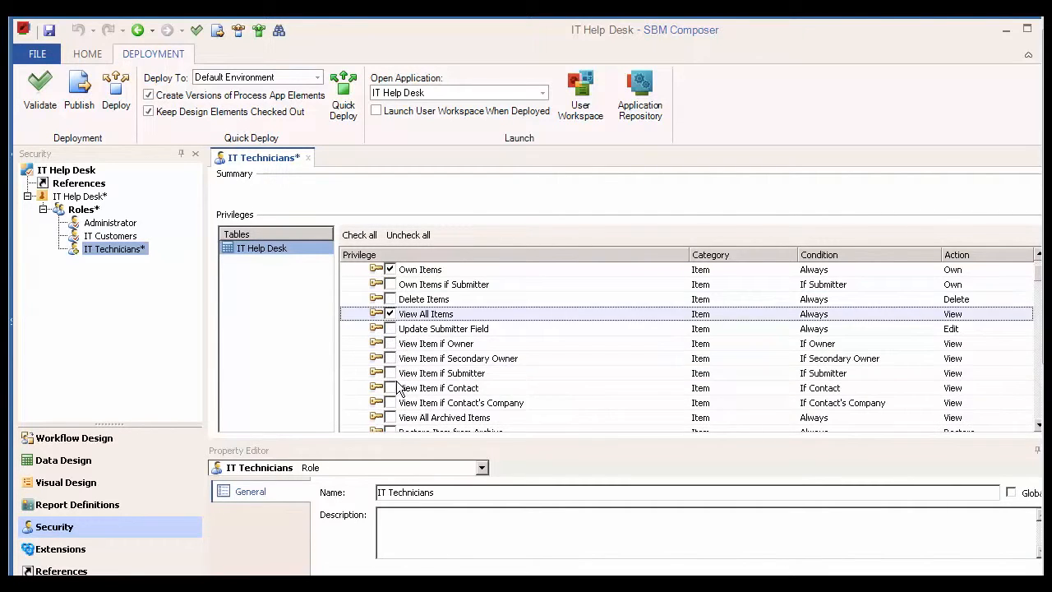
click(391, 403)
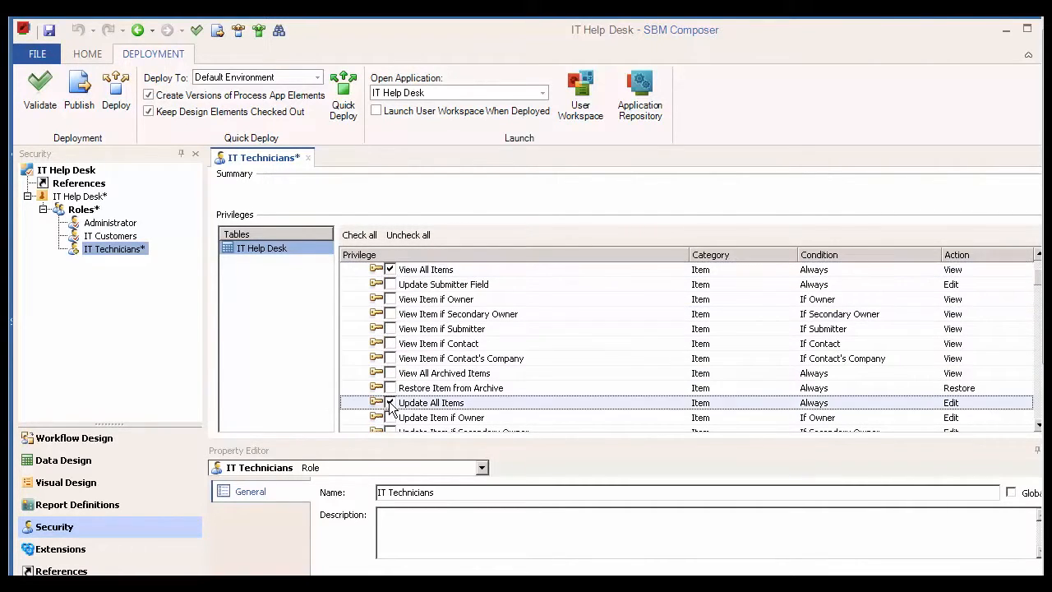
scroll(391, 407, down, 1)
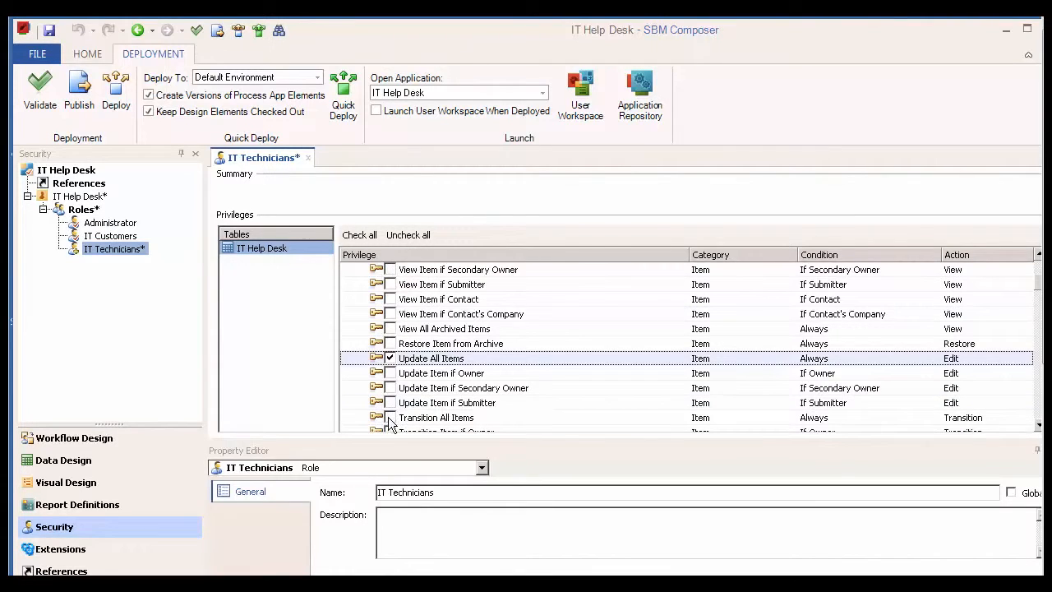
click(390, 418)
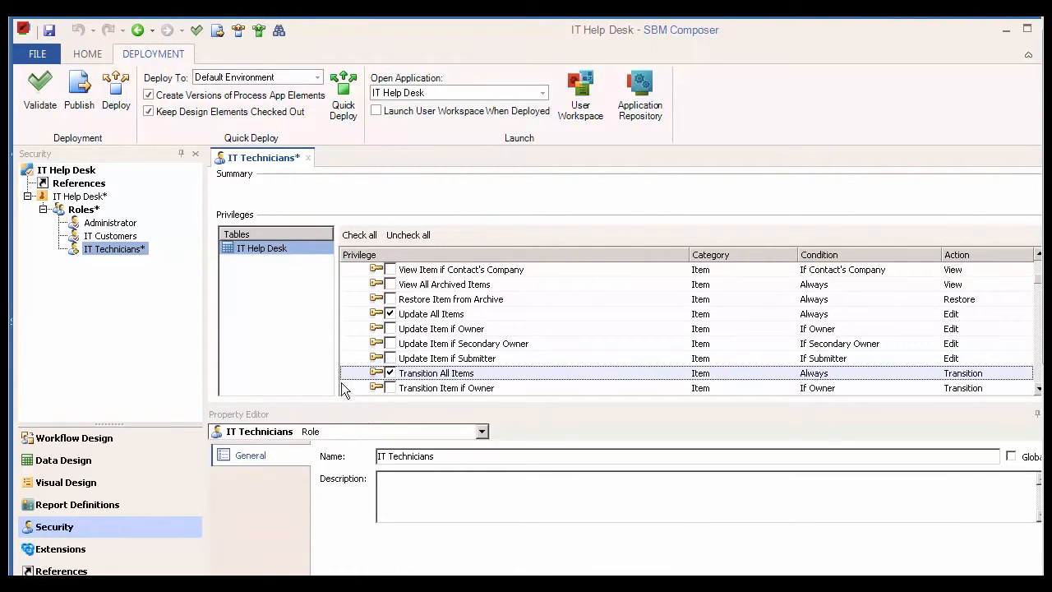
Associate the IT Technicians role with the IT Technician user field in the IT Help Desk primary table.
click(77, 466)
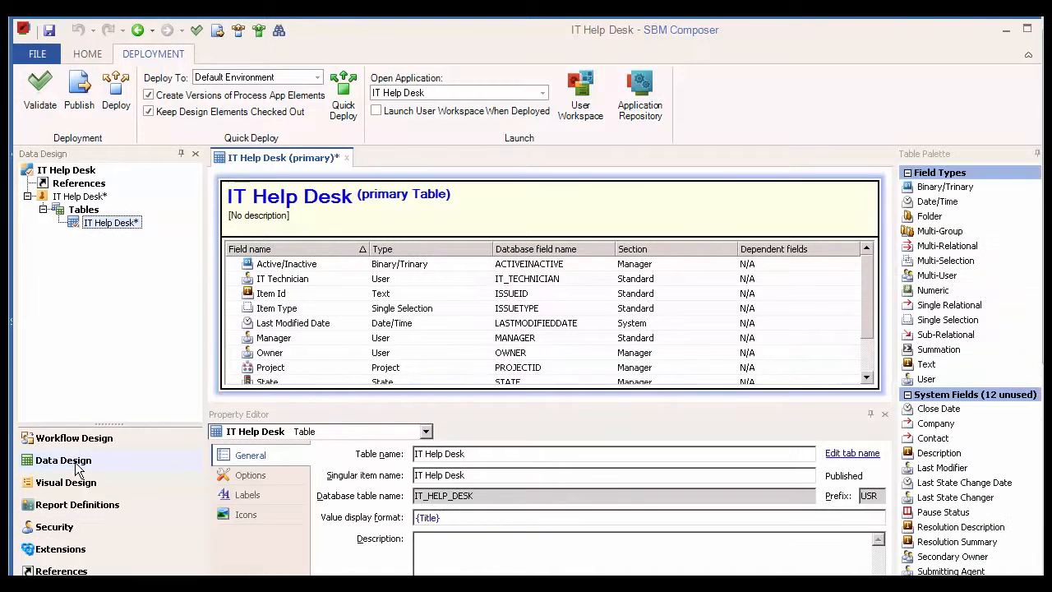
click(274, 281)
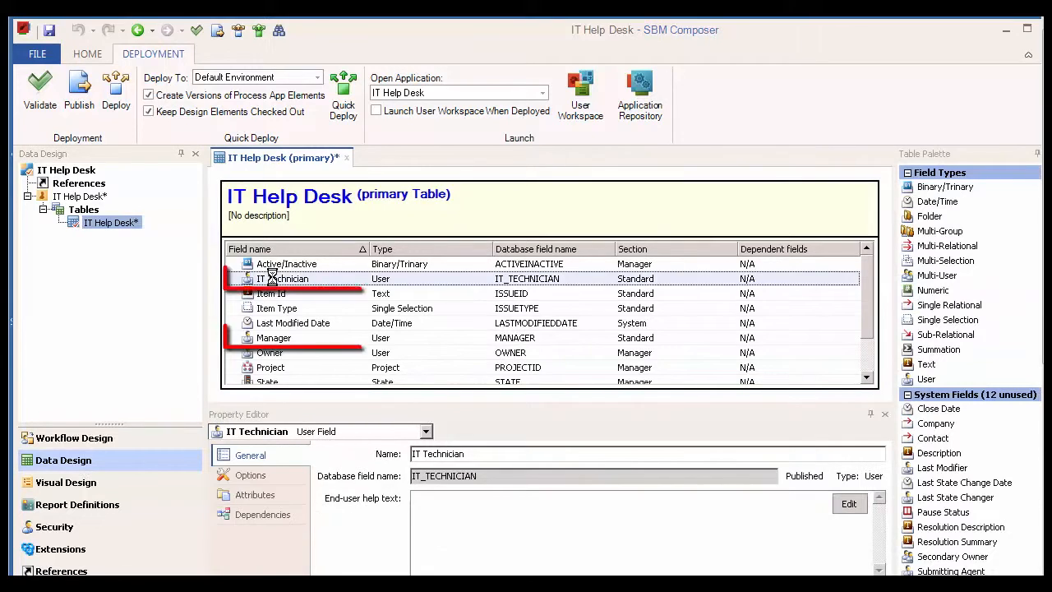
click(251, 475)
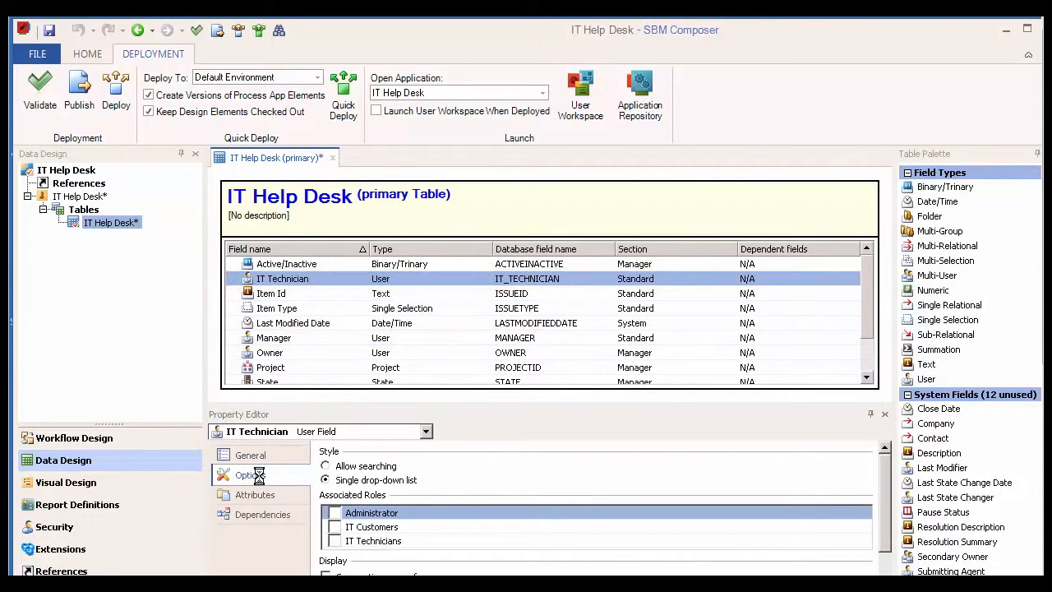
click(334, 541)
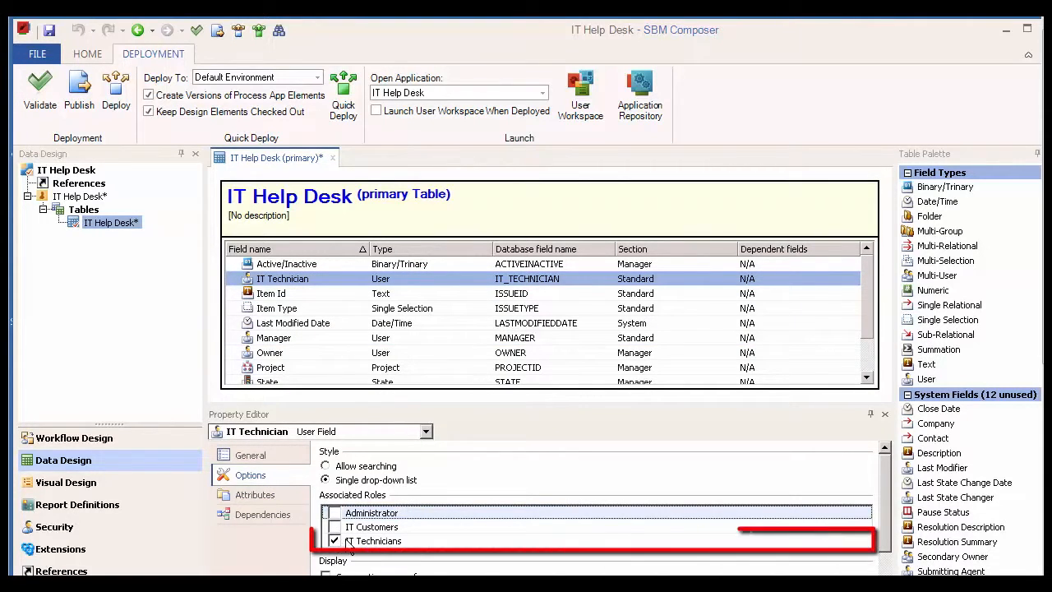